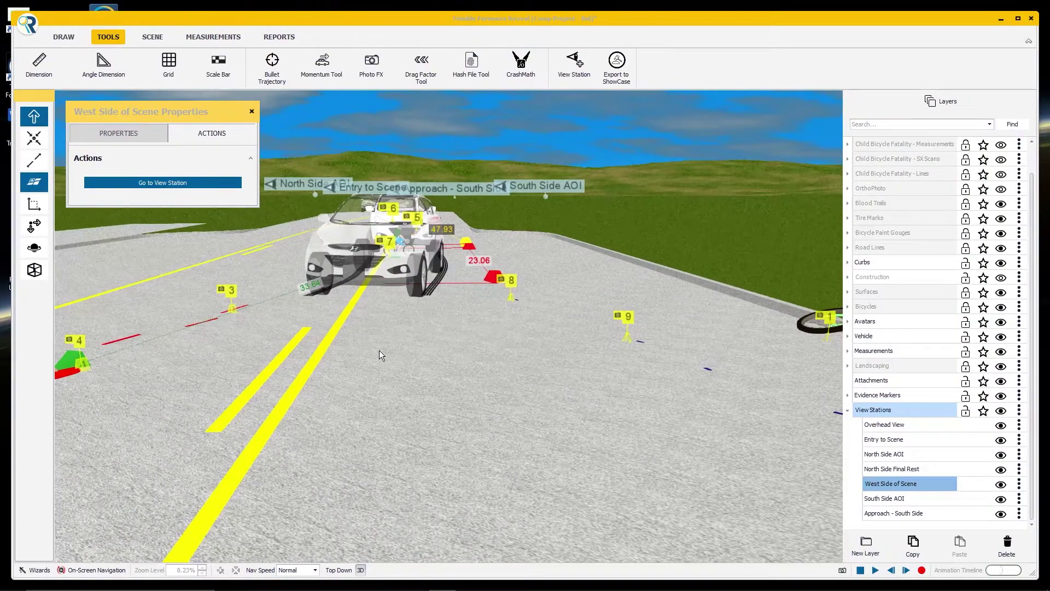
# - Save the top-down crash-scene screenshot, then orbit toward the second bicycle and capture another
pyautogui.moveTo(382, 356); pyautogui.dragTo(504, 372)
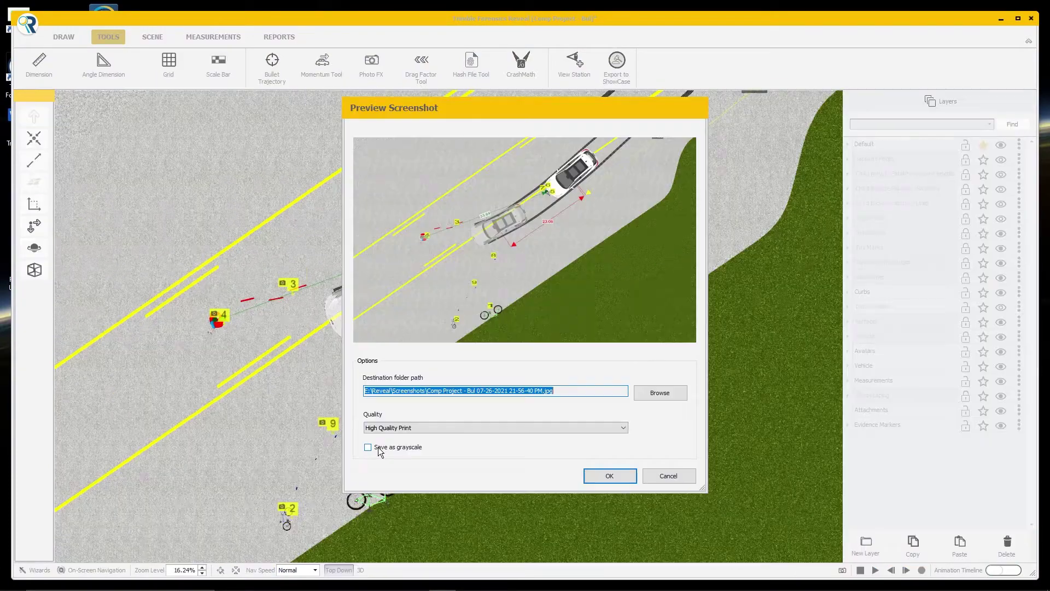
pyautogui.click(610, 475)
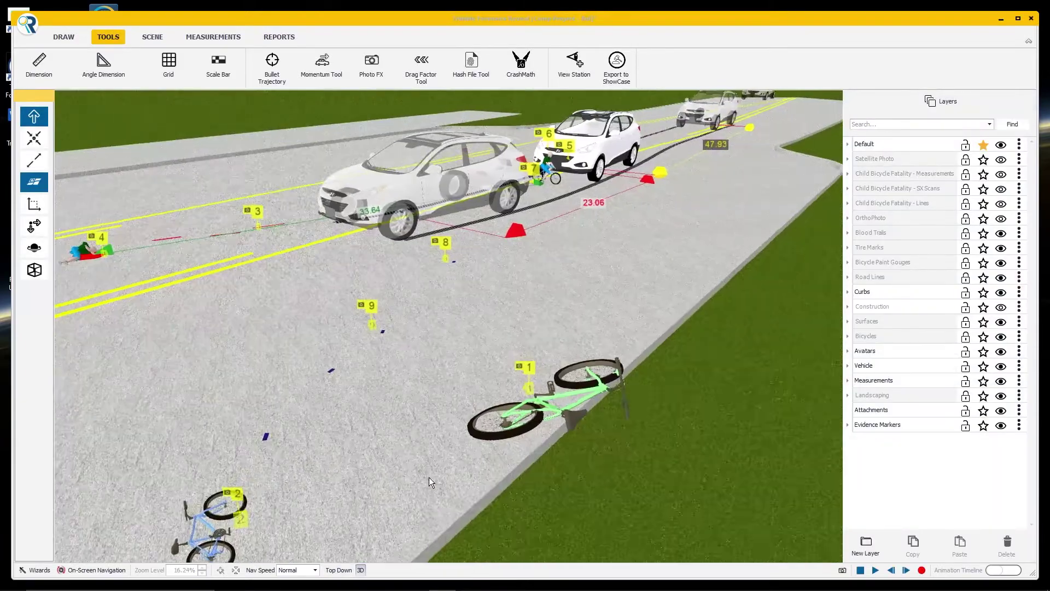
pyautogui.moveTo(324, 476); pyautogui.dragTo(227, 475)
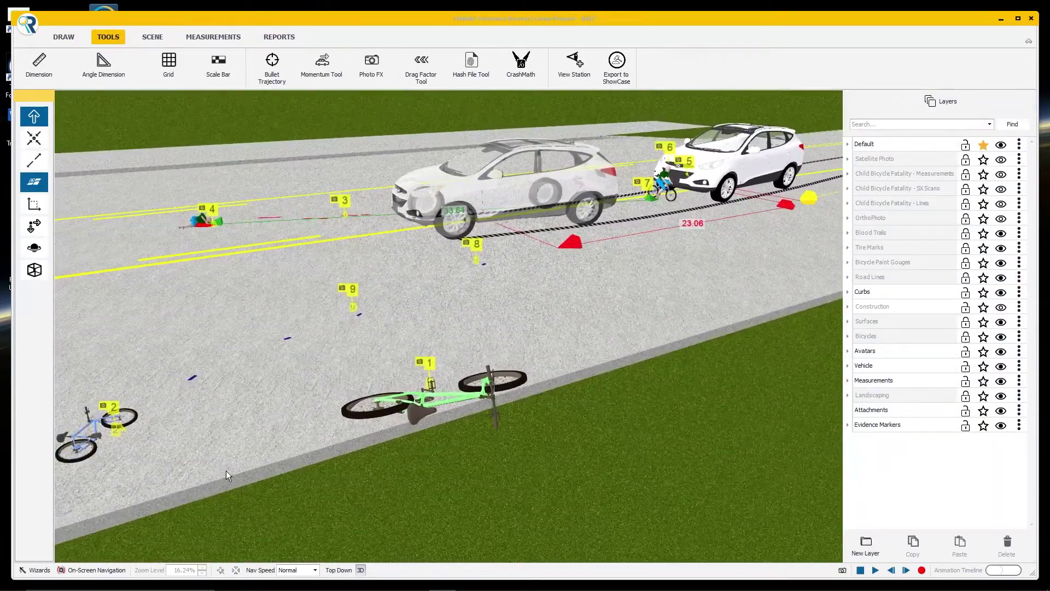
pyautogui.moveTo(344, 449); pyautogui.dragTo(330, 457)
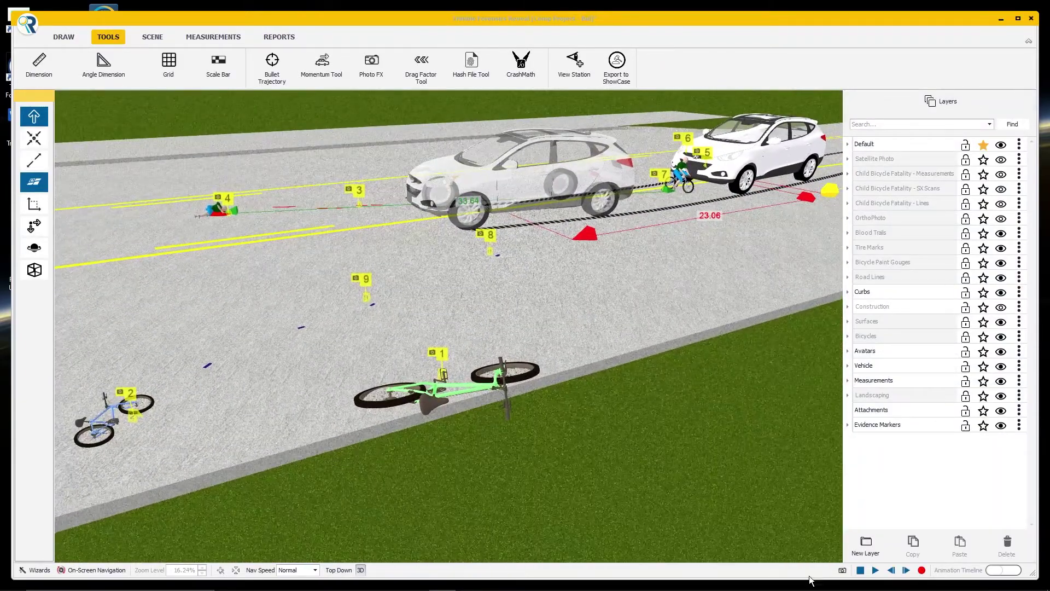
pyautogui.click(842, 570)
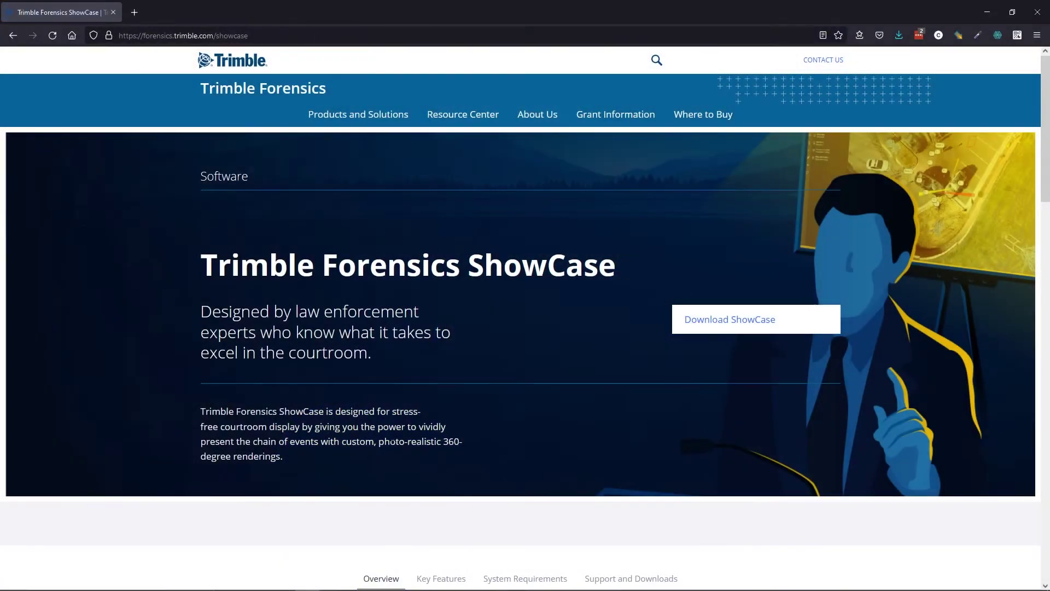
# - Scroll the ShowCase product page down to the Overview feature list
pyautogui.scroll(-4, 396, 429)
pyautogui.scroll(-3, 396, 430)
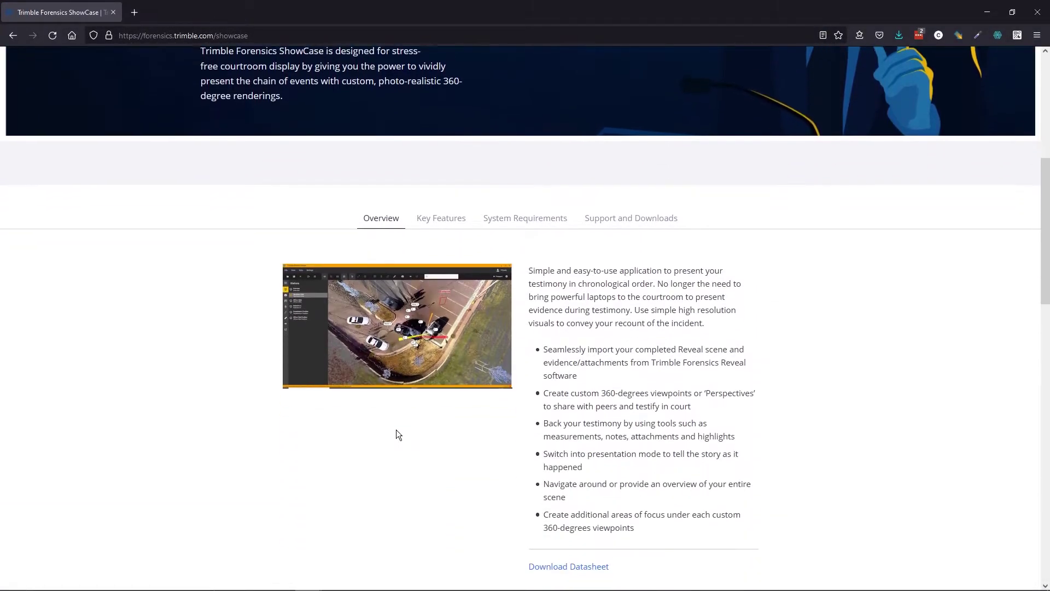
pyautogui.scroll(-3, 396, 430)
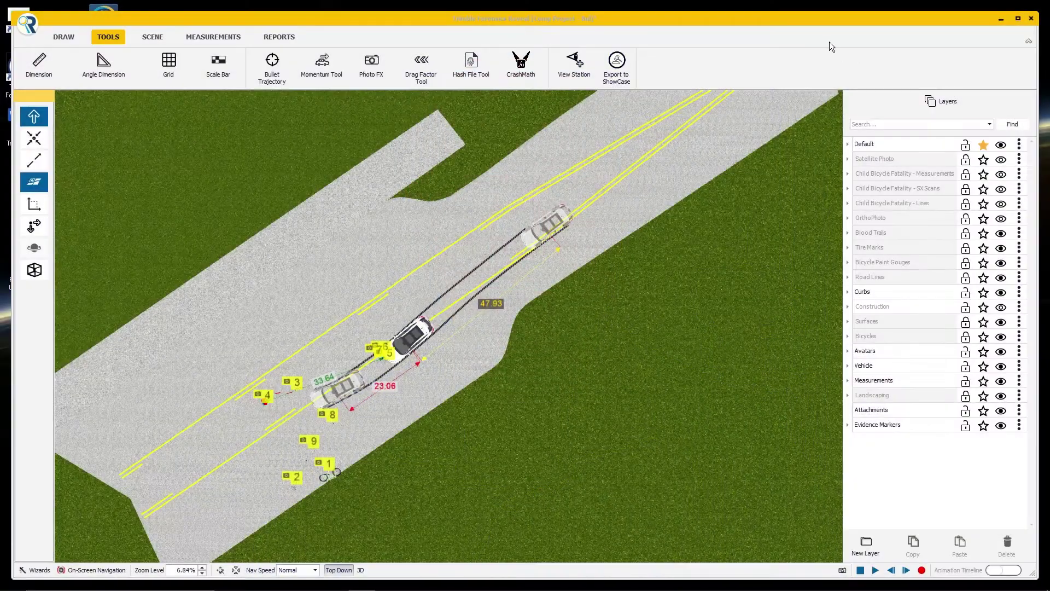
pyautogui.moveTo(464, 300); pyautogui.dragTo(523, 244, button='middle')
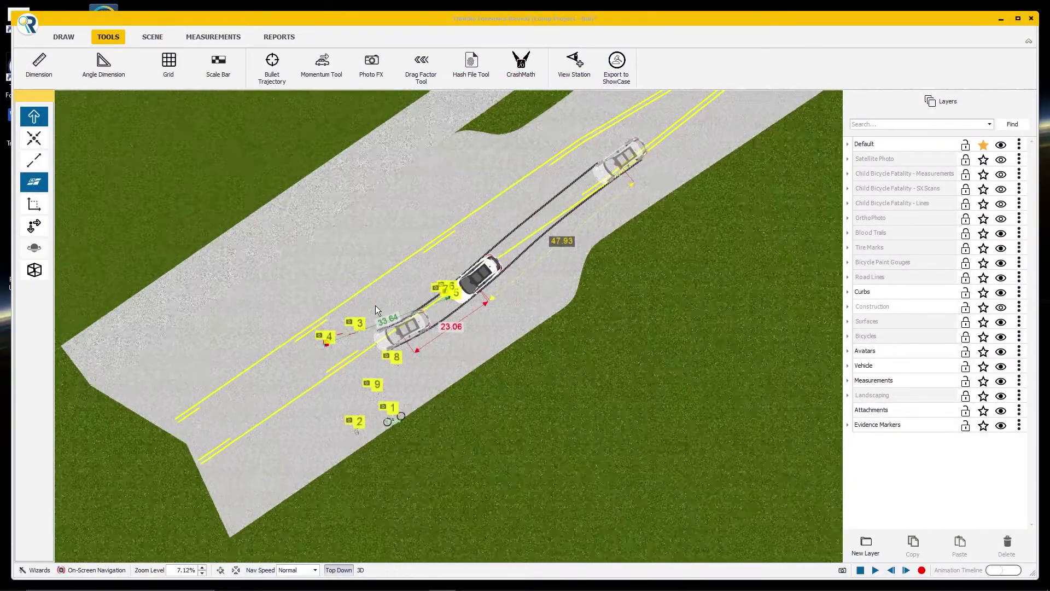
pyautogui.scroll(2, 375, 305)
pyautogui.scroll(1, 375, 306)
pyautogui.scroll(4, 389, 307)
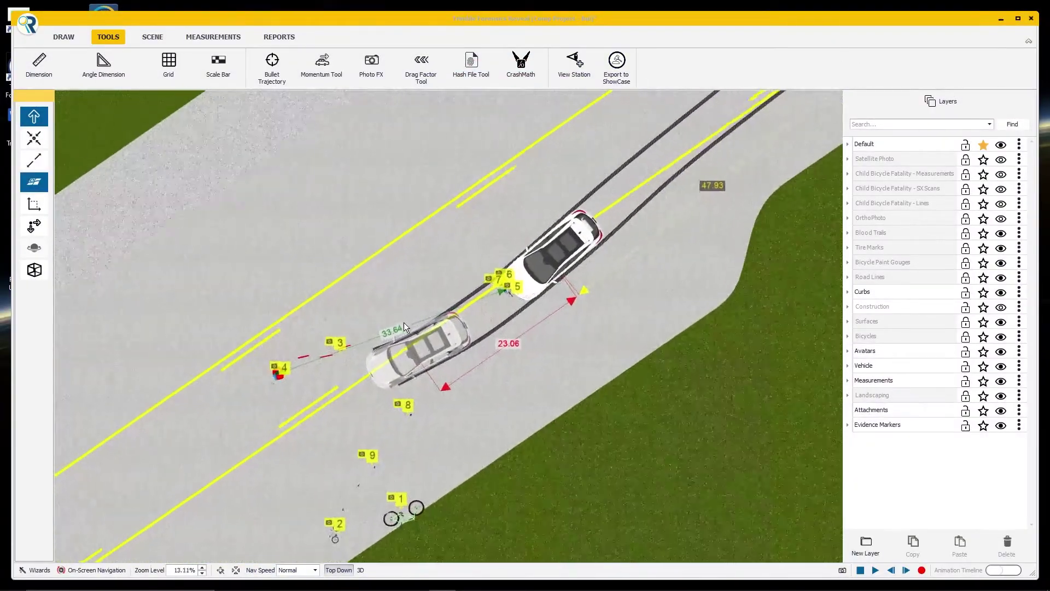
pyautogui.scroll(5, 405, 327)
pyautogui.moveTo(407, 333); pyautogui.dragTo(604, 203, button='middle')
pyautogui.moveTo(653, 181); pyautogui.dragTo(330, 99, button='middle')
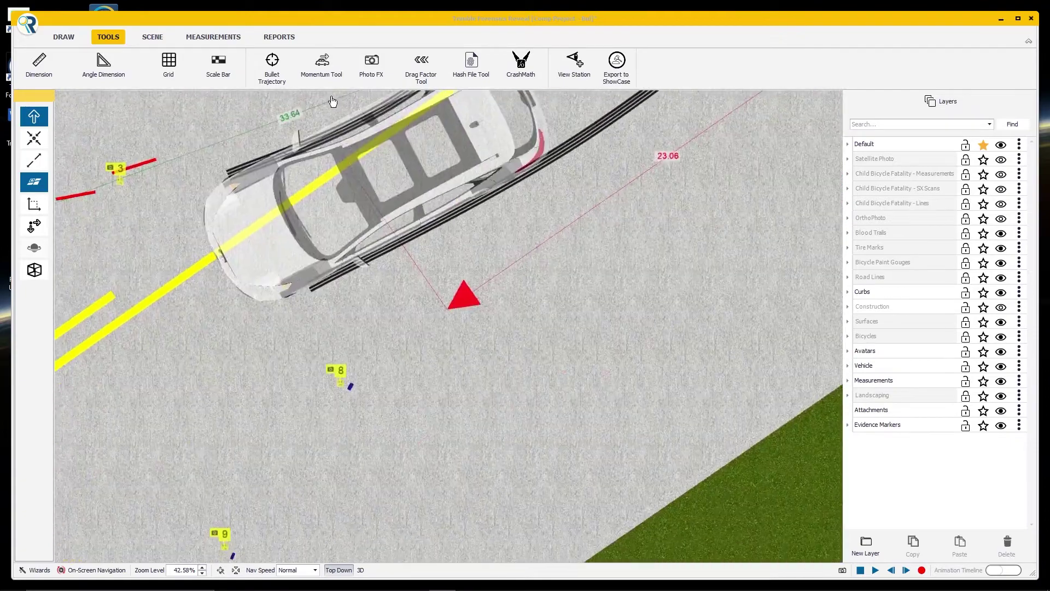
pyautogui.moveTo(421, 401); pyautogui.dragTo(602, 182, button='middle')
pyautogui.moveTo(527, 329); pyautogui.dragTo(364, 417, button='middle')
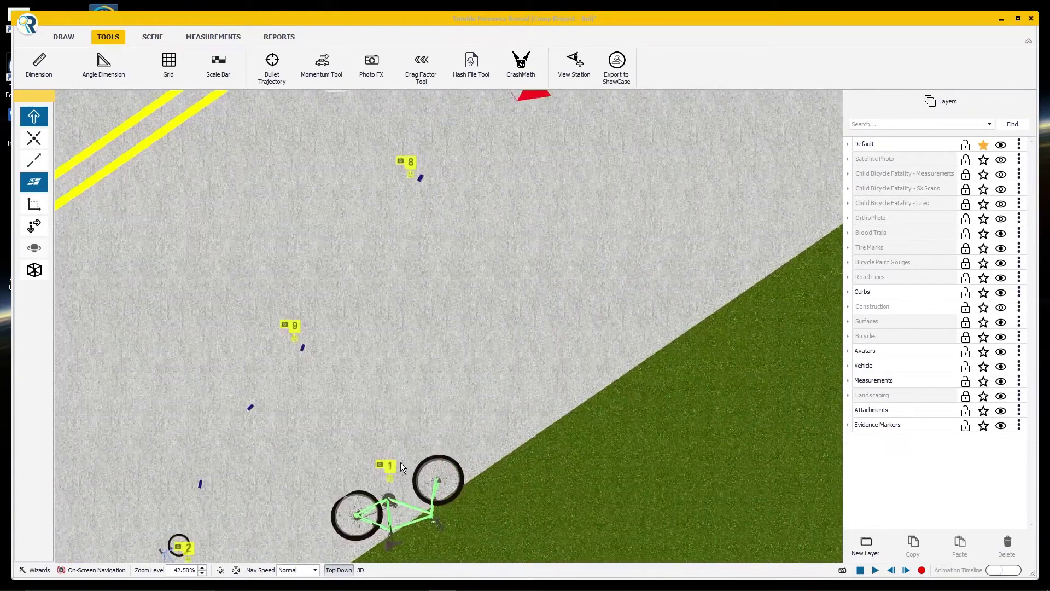
pyautogui.moveTo(389, 474)
pyautogui.moveTo(378, 455); pyautogui.dragTo(601, 181, button='middle')
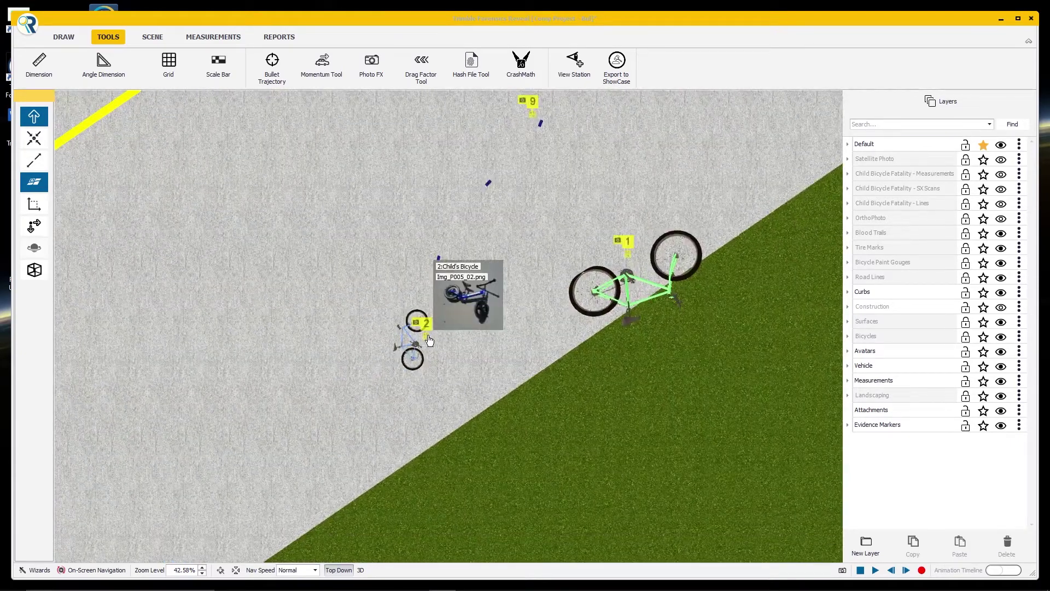
pyautogui.moveTo(487, 196); pyautogui.dragTo(399, 344, button='middle')
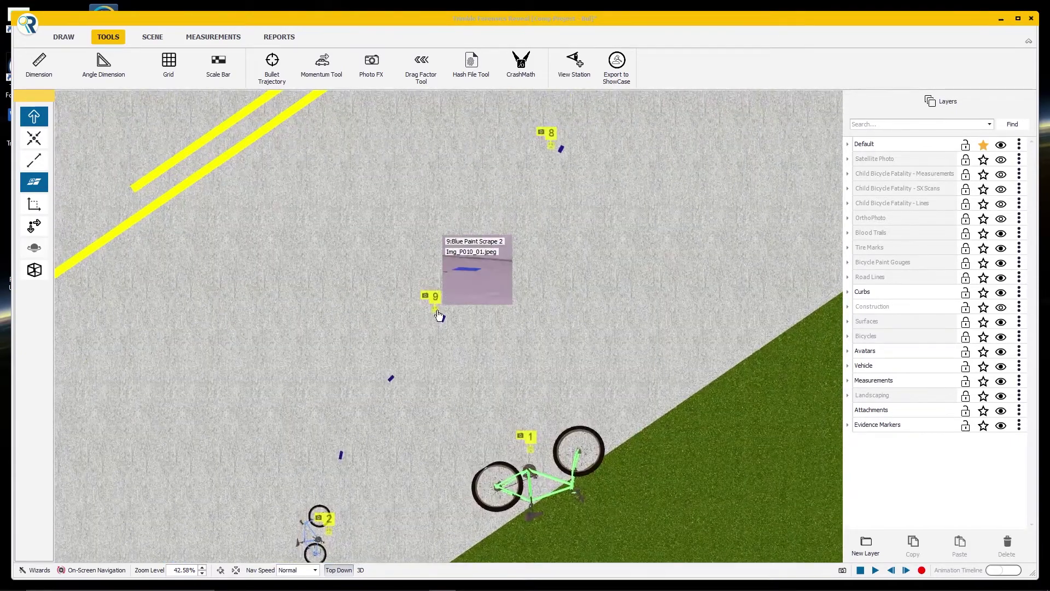
pyautogui.moveTo(439, 316)
pyautogui.mouseDown(button='middle')
pyautogui.moveTo(386, 382)
pyautogui.moveTo(363, 455)
pyautogui.mouseUp(button='middle')
pyautogui.moveTo(384, 370)
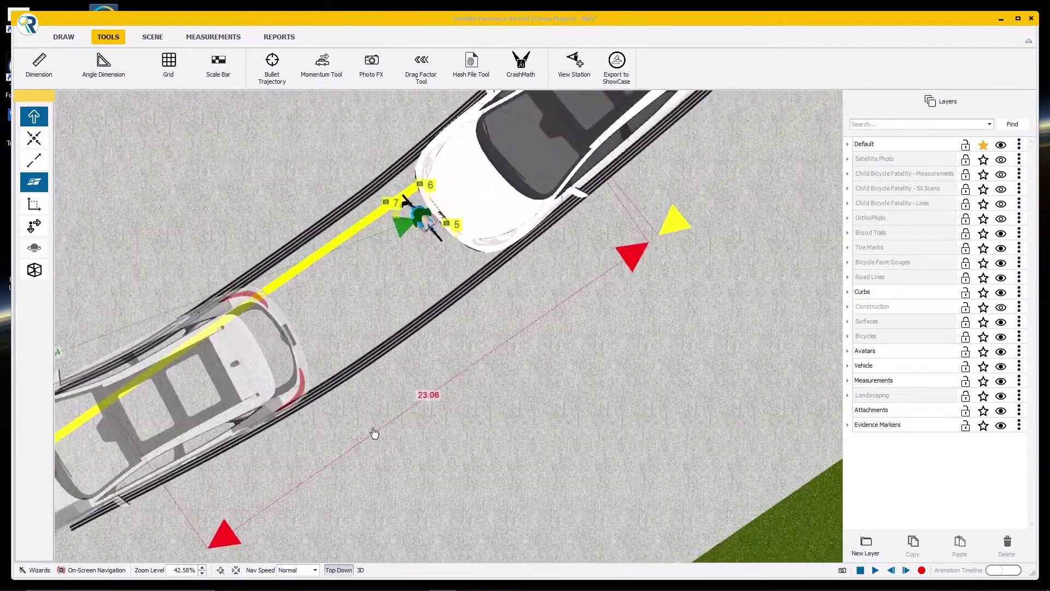
pyautogui.moveTo(396, 213)
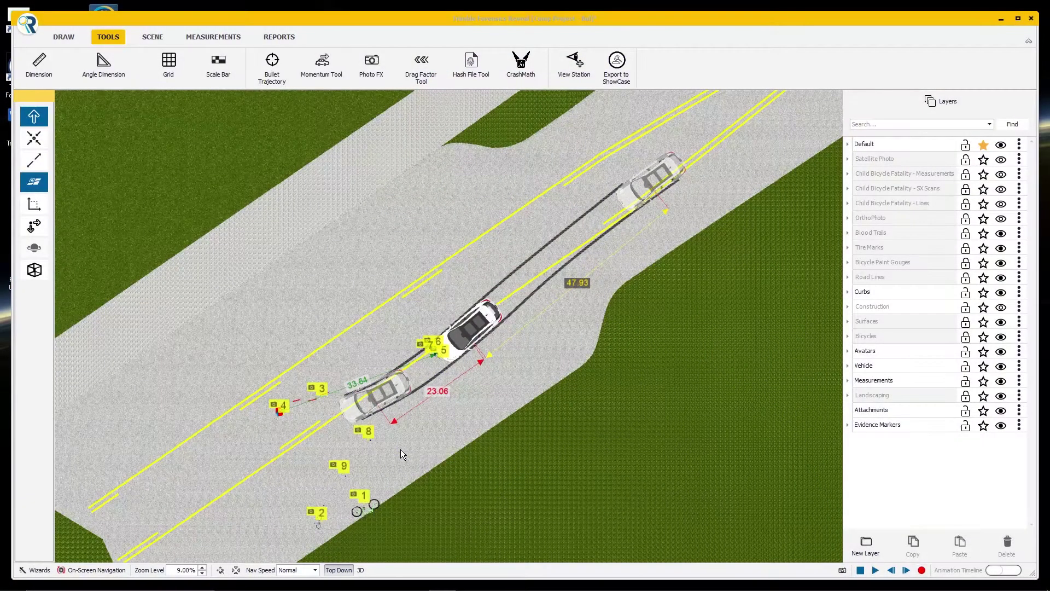
# - Place view stations with 5 ft and 30 ft offsets using the View Station tool
pyautogui.moveTo(401, 450); pyautogui.dragTo(390, 453, button='middle')
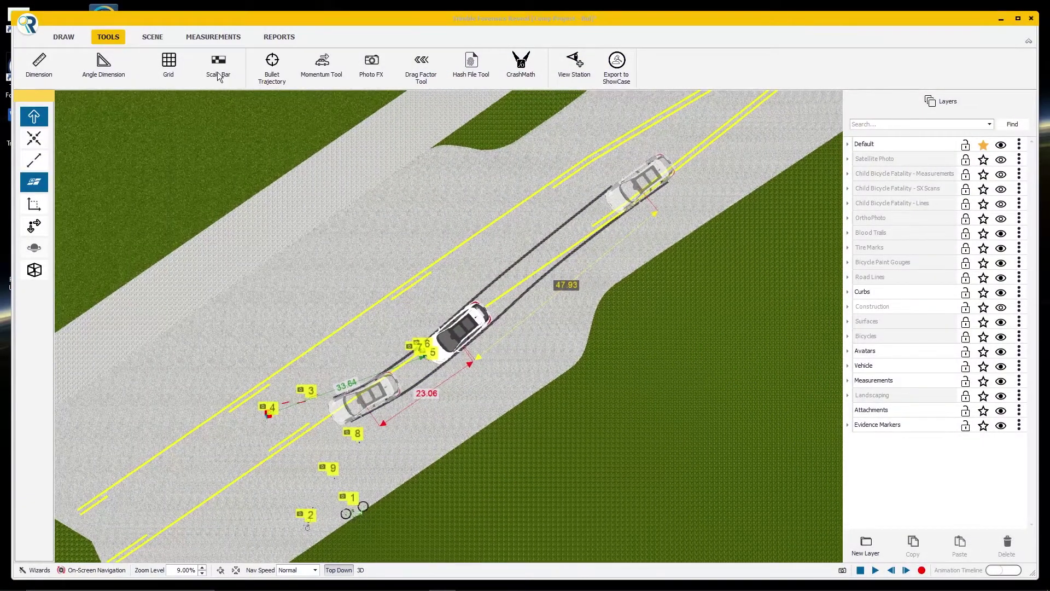
pyautogui.click(109, 38)
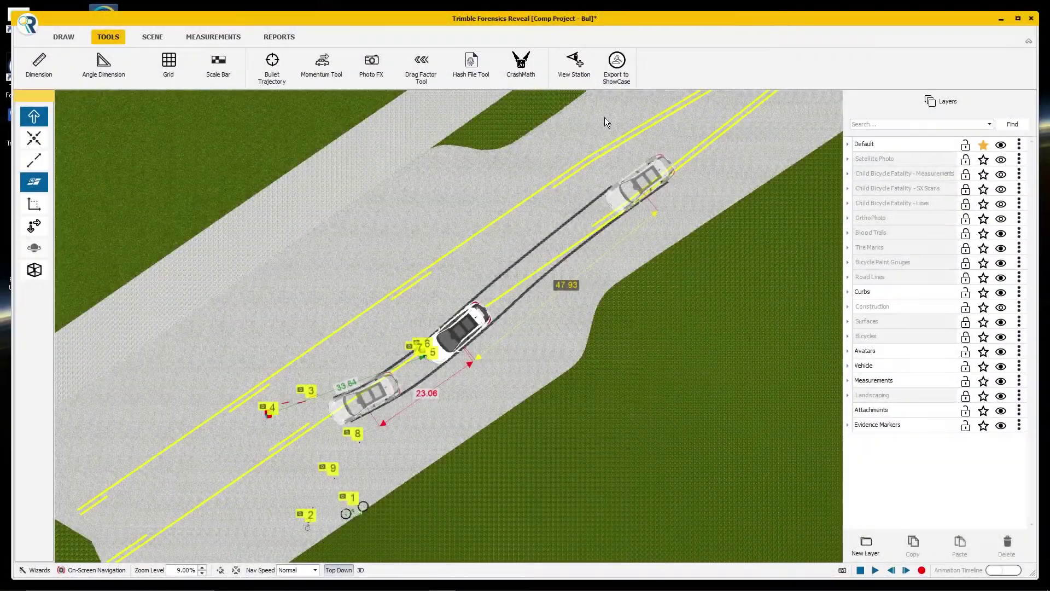
pyautogui.click(605, 119)
pyautogui.press('Return')
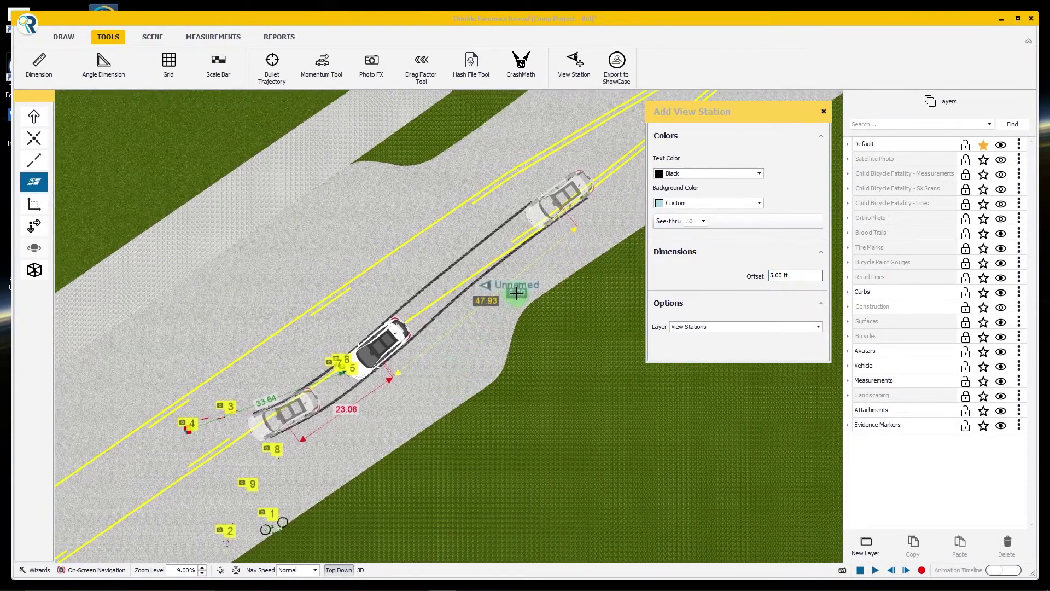
pyautogui.scroll(2, 449, 398)
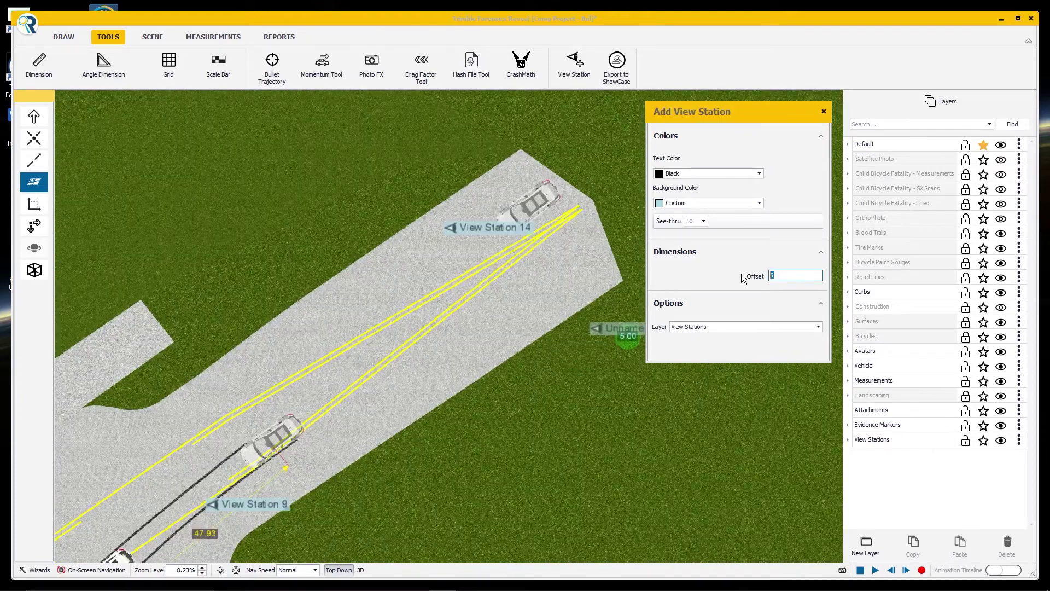
pyautogui.press('Return')
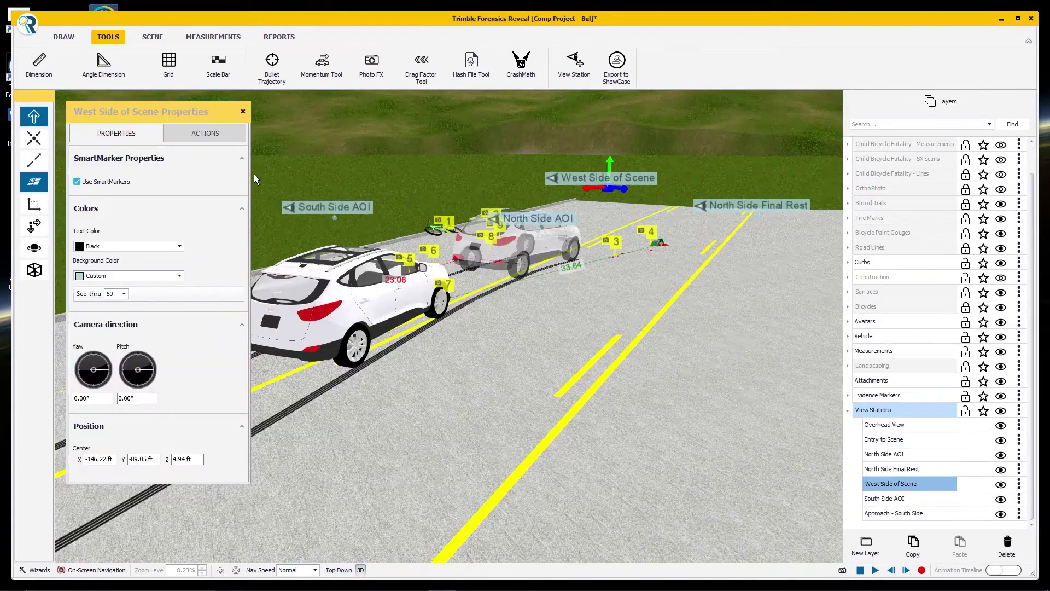
pyautogui.click(213, 133)
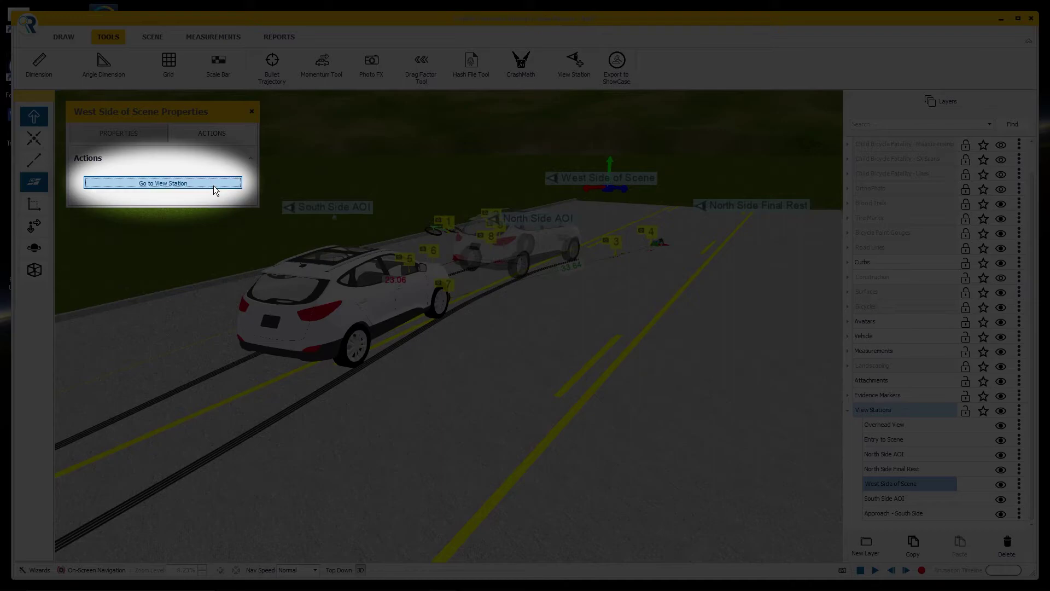
# - Go to the West Side of Scene station, orbit to center the car, and select North Side Final Rest
pyautogui.click(213, 185)
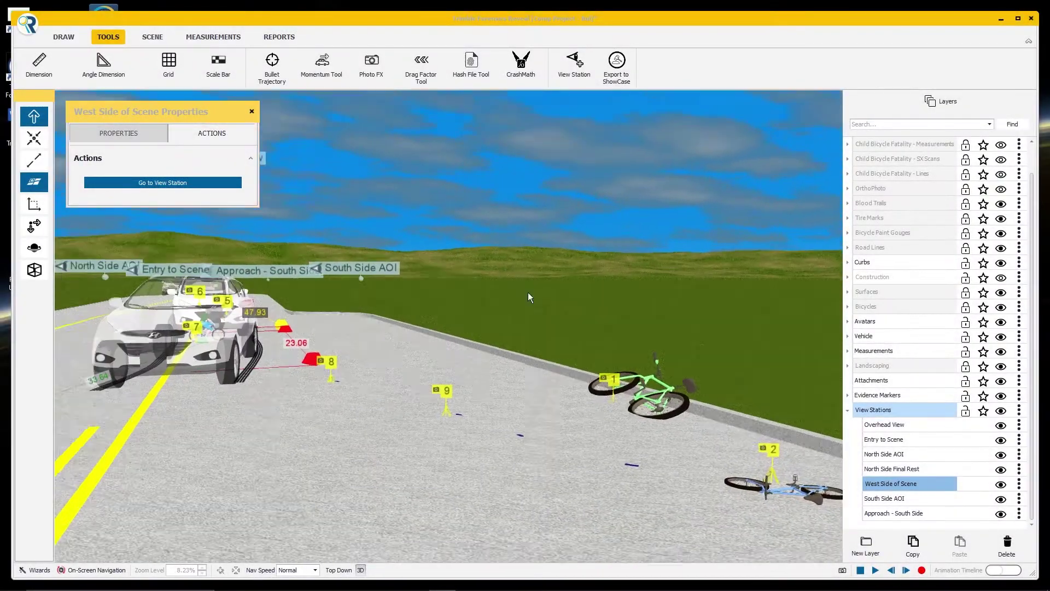
pyautogui.moveTo(527, 292); pyautogui.dragTo(253, 260)
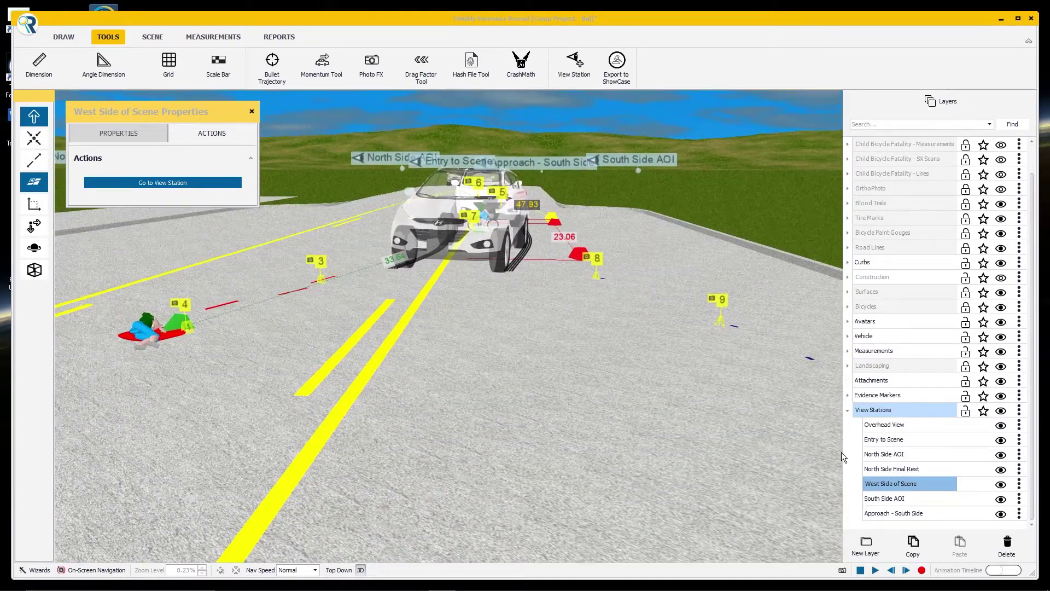
pyautogui.click(903, 473)
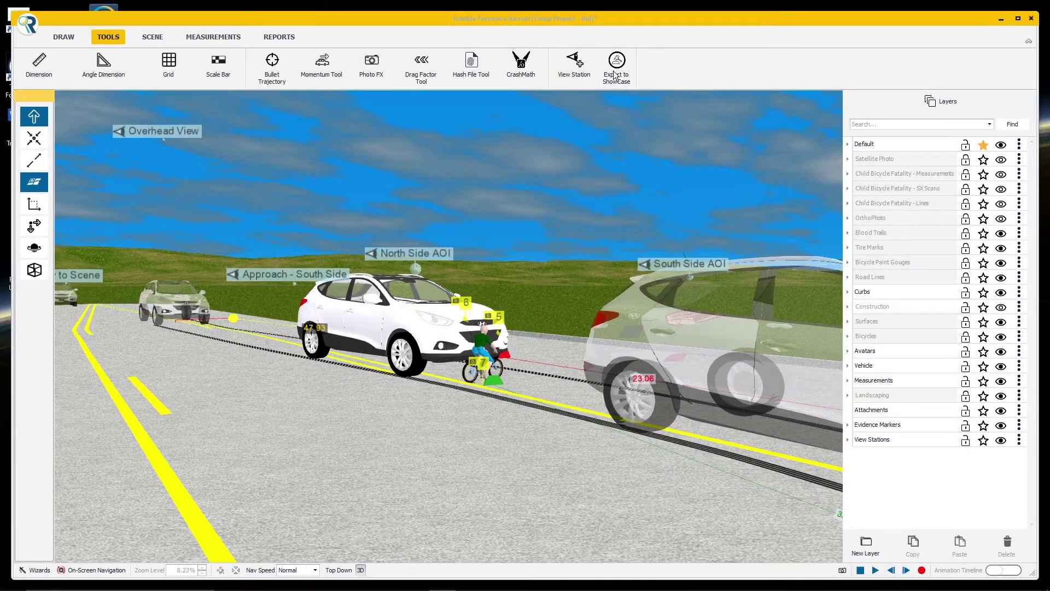
# - Configure the Export to ShowCase options and start the export
pyautogui.click(615, 75)
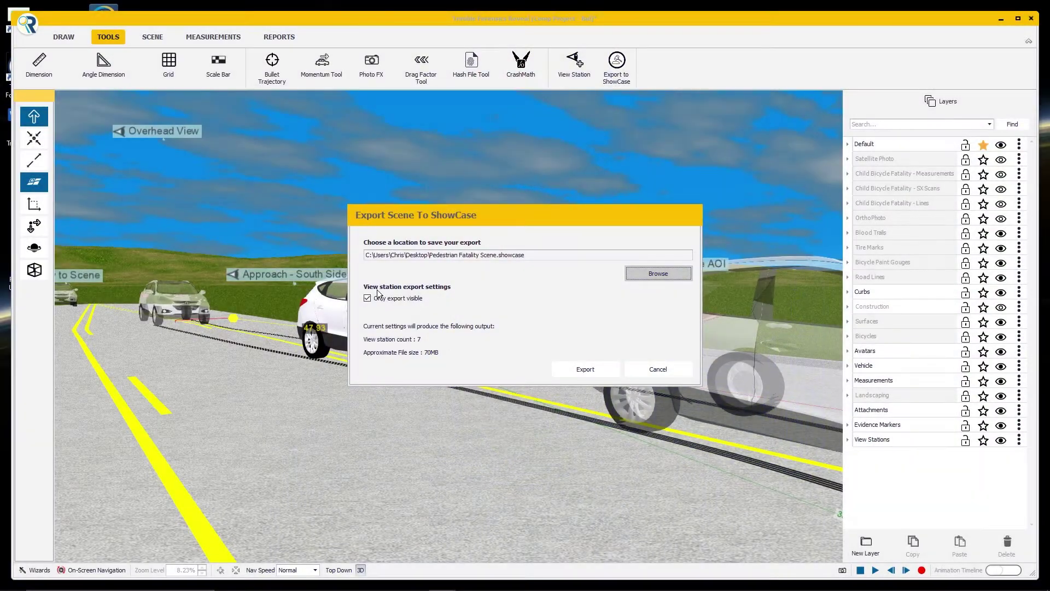
pyautogui.click(583, 370)
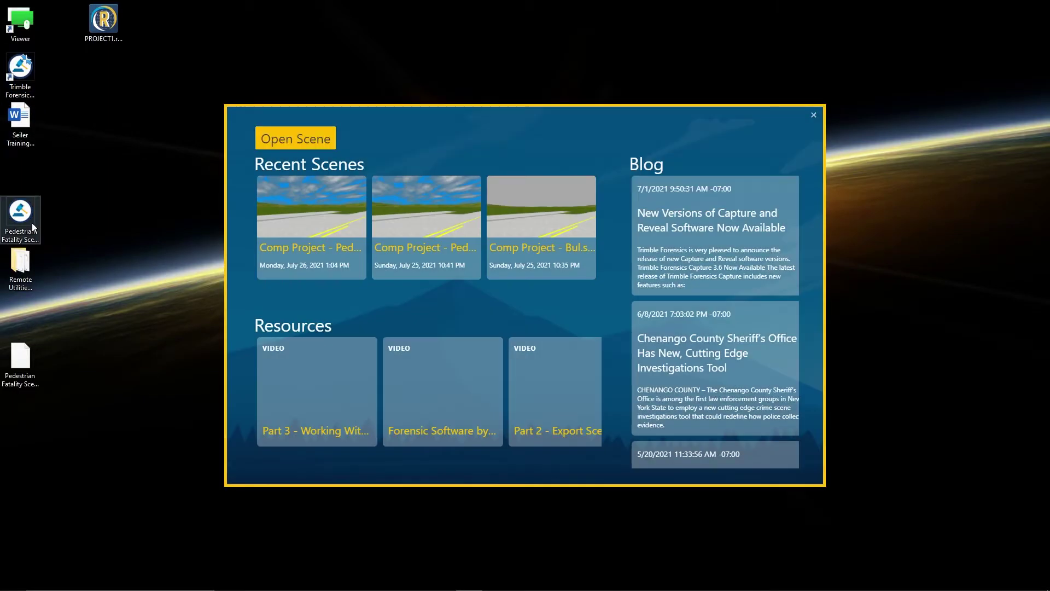
# - Open Pedestrian Fatality Scene.showcase in ShowCase
pyautogui.click(305, 137)
pyautogui.click(382, 266)
pyautogui.click(659, 383)
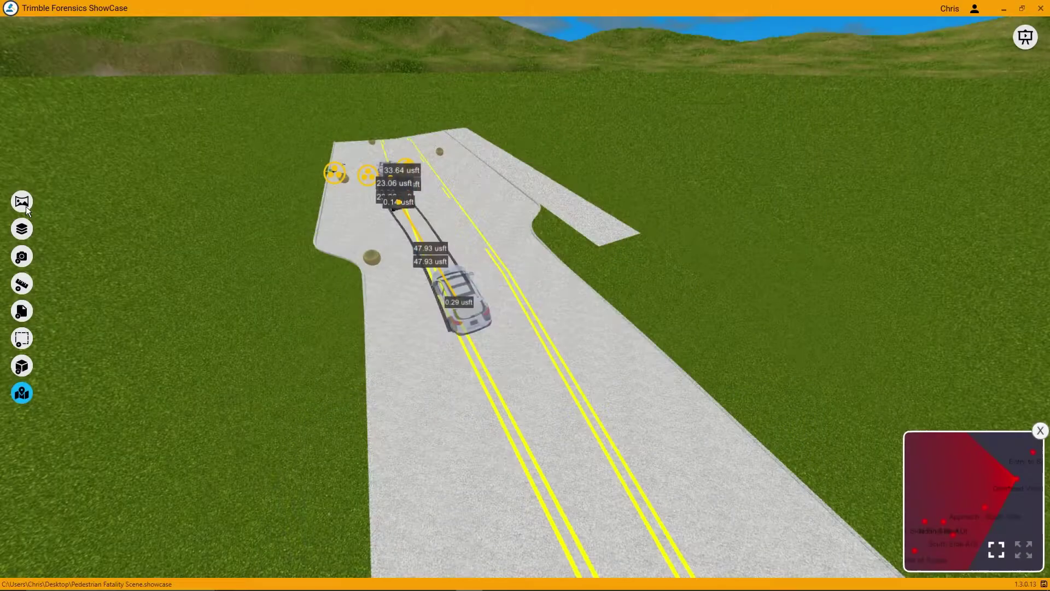
# - Recapture the Overhead View station's viewpoint from the current view and update it
pyautogui.click(21, 202)
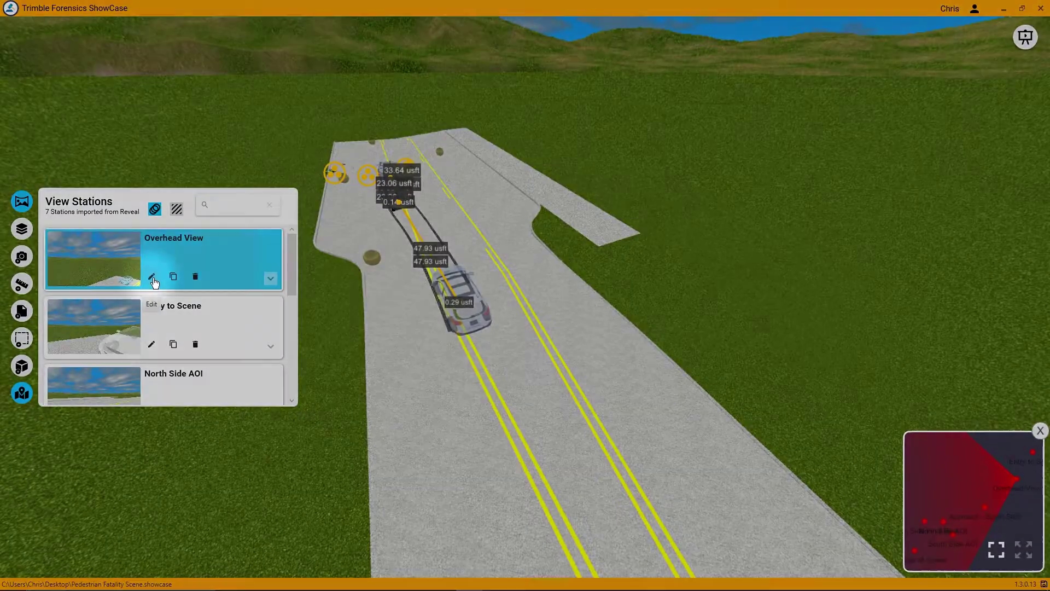
pyautogui.click(152, 277)
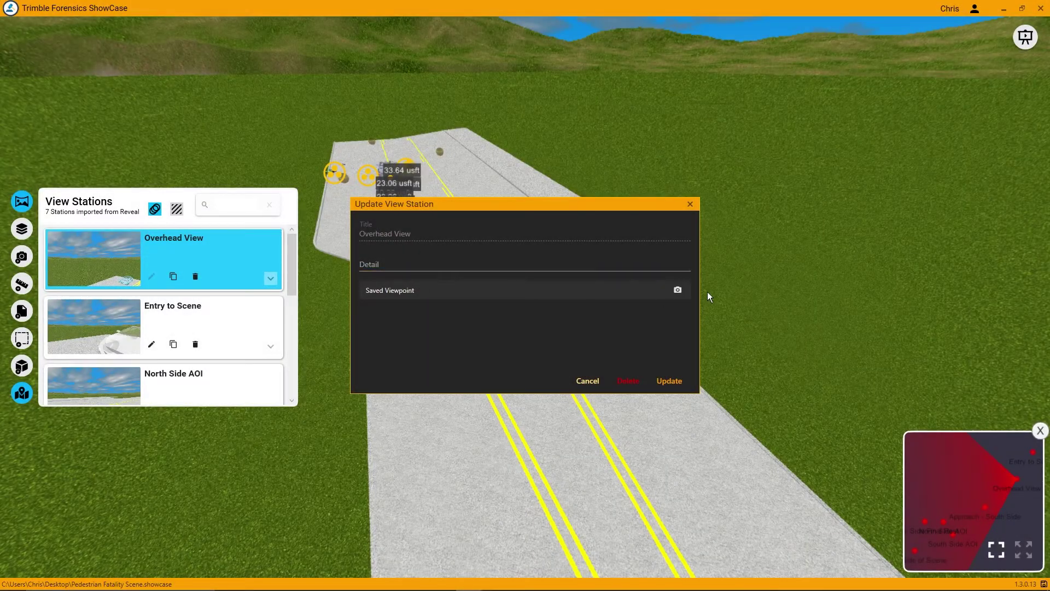
pyautogui.click(678, 290)
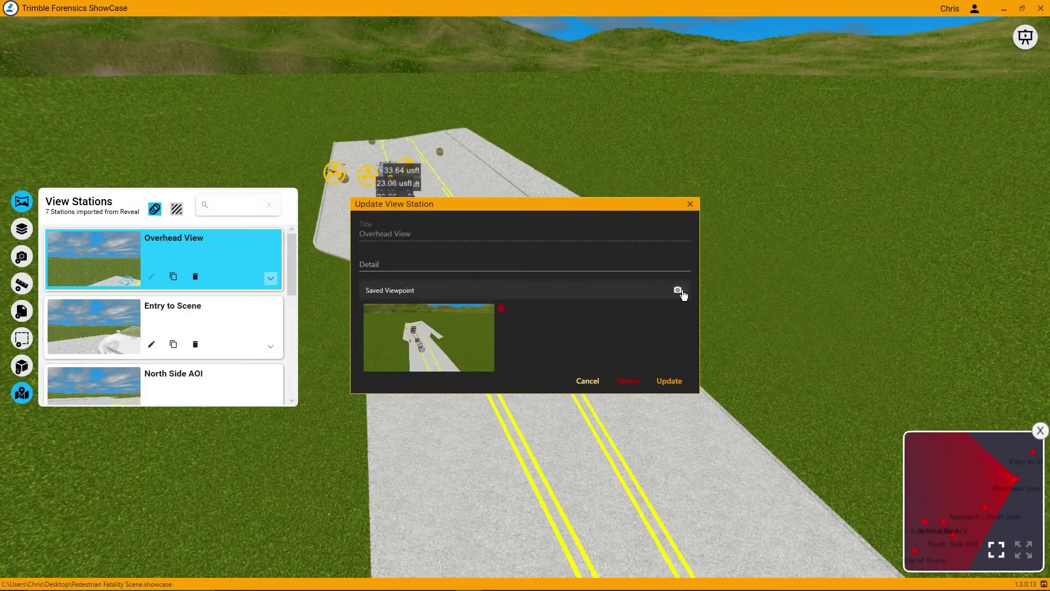
pyautogui.click(669, 381)
# - Move to the Entry to Scene view station
pyautogui.scroll(-5, 206, 332)
pyautogui.moveTo(294, 362); pyautogui.dragTo(300, 222)
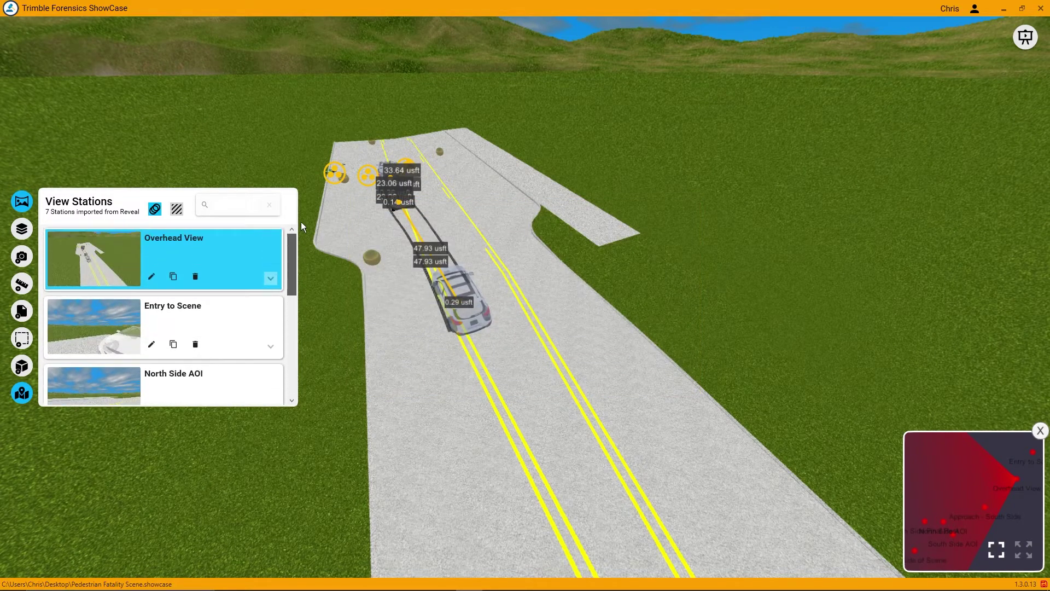
pyautogui.click(189, 316)
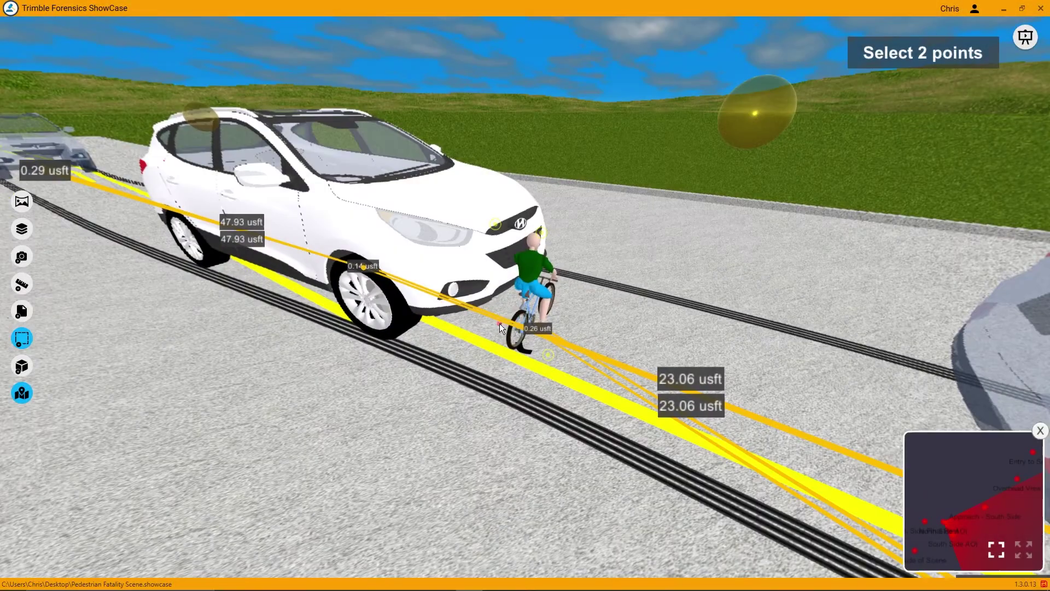
# - Create the Tire Scrub highlight at the rear wheel and Blood and Blue Paint Transfer on the SUV front
pyautogui.moveTo(499, 322); pyautogui.dragTo(572, 374)
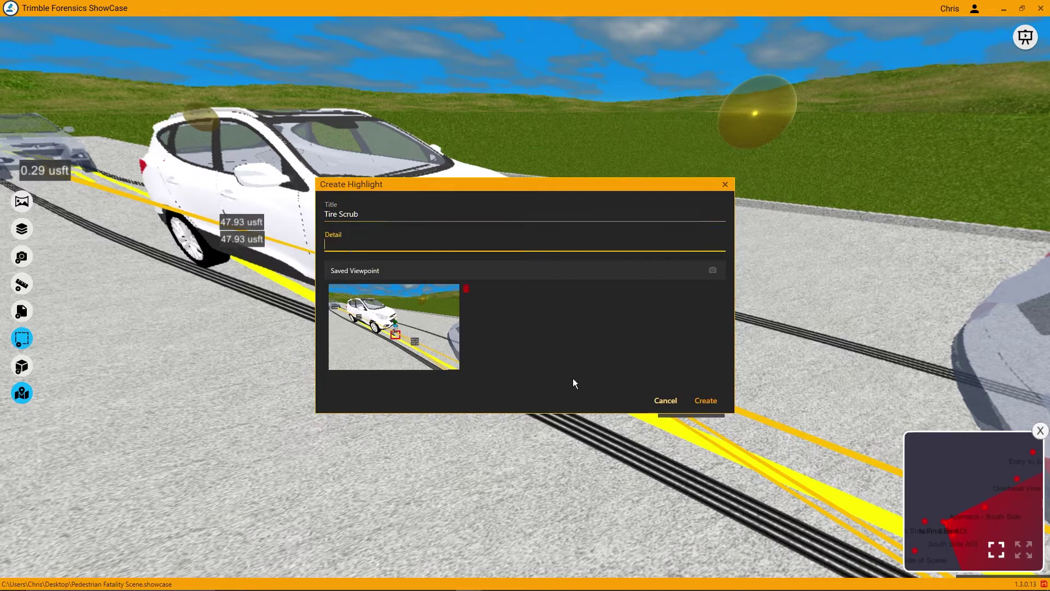
pyautogui.click(705, 400)
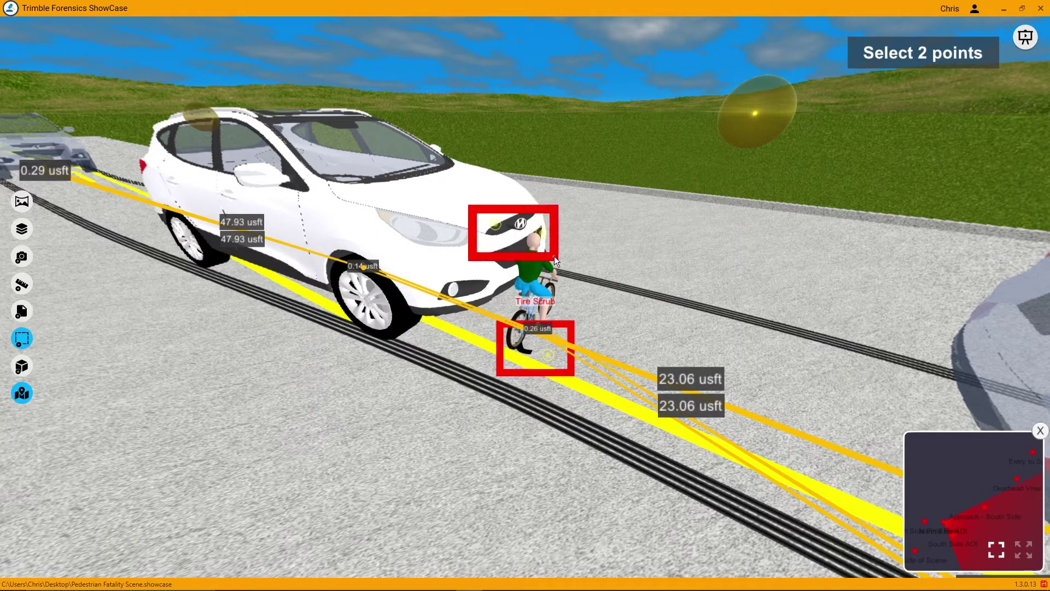
pyautogui.click(553, 256)
pyautogui.write('Blood and Blue Paint Transfer')
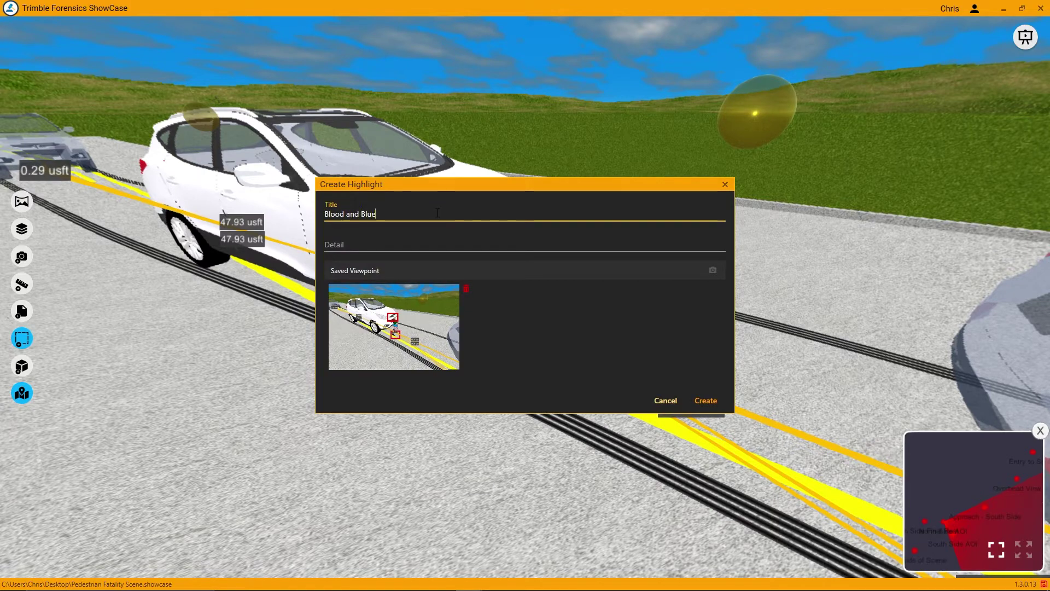
pyautogui.click(705, 400)
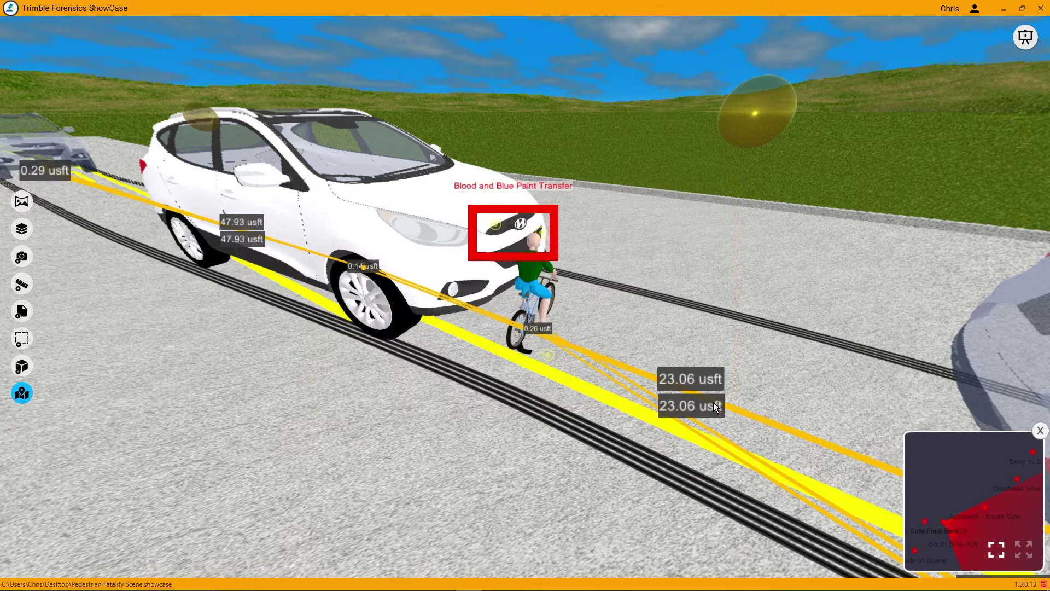
# - Open the view stations list and scroll through it
pyautogui.scroll(3, 539, 284)
pyautogui.click(22, 201)
pyautogui.scroll(-3, 167, 360)
pyautogui.scroll(3, 171, 357)
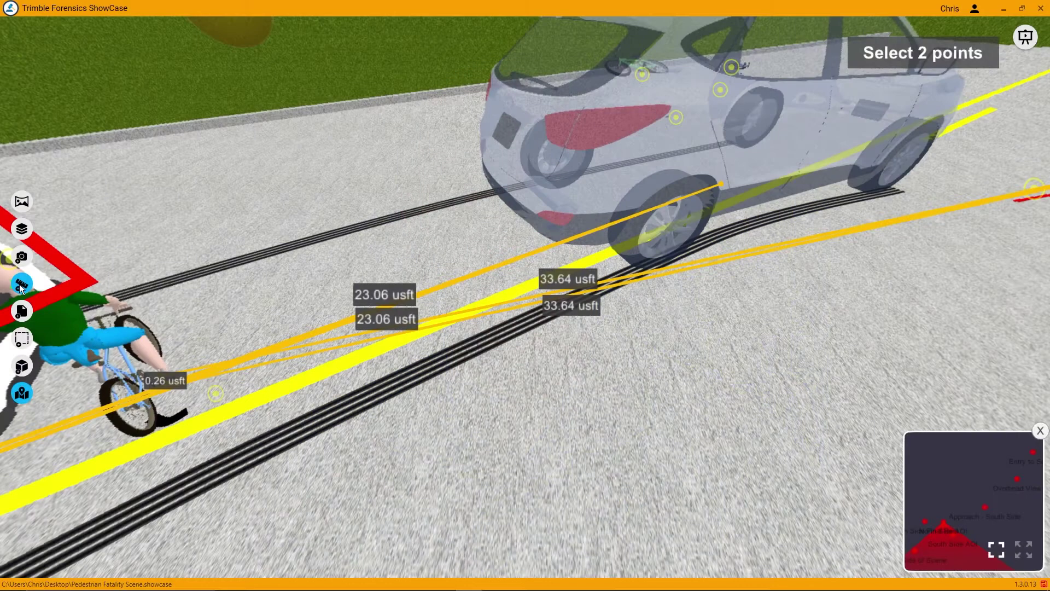
# - Start presenting the crash scene from the top-right presentation button
pyautogui.click(1026, 36)
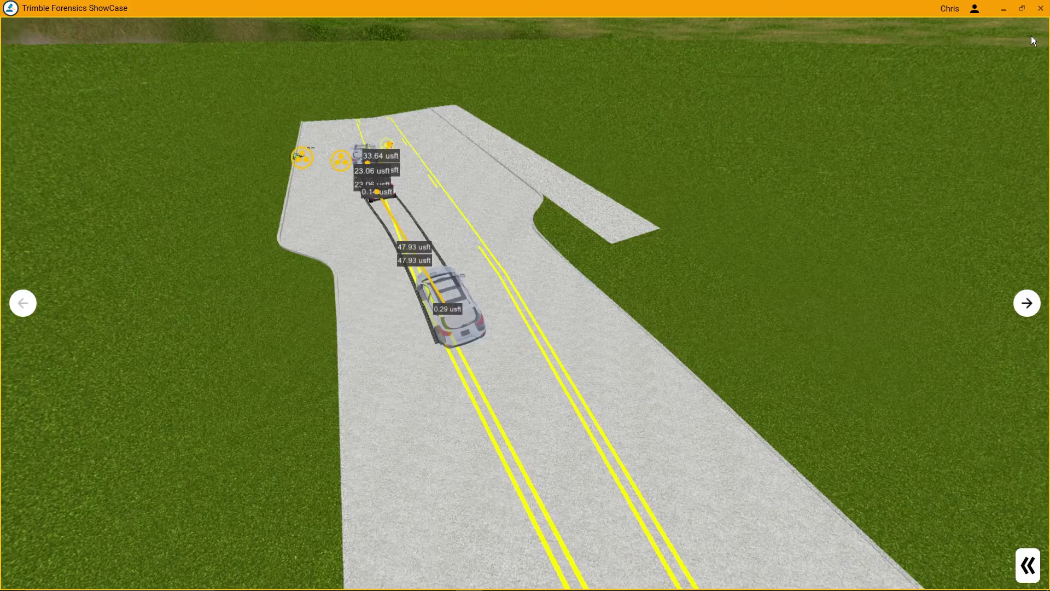
# - Advance through the presentation views, previewing the evidence photos on each highlight
pyautogui.click(1035, 309)
pyautogui.click(1035, 309)
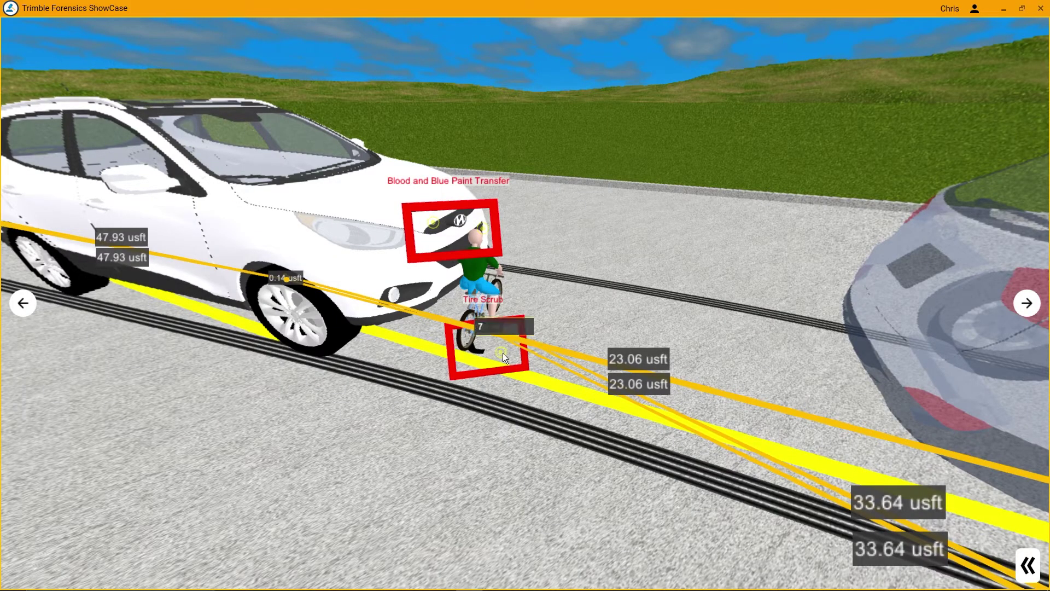
pyautogui.moveTo(503, 355)
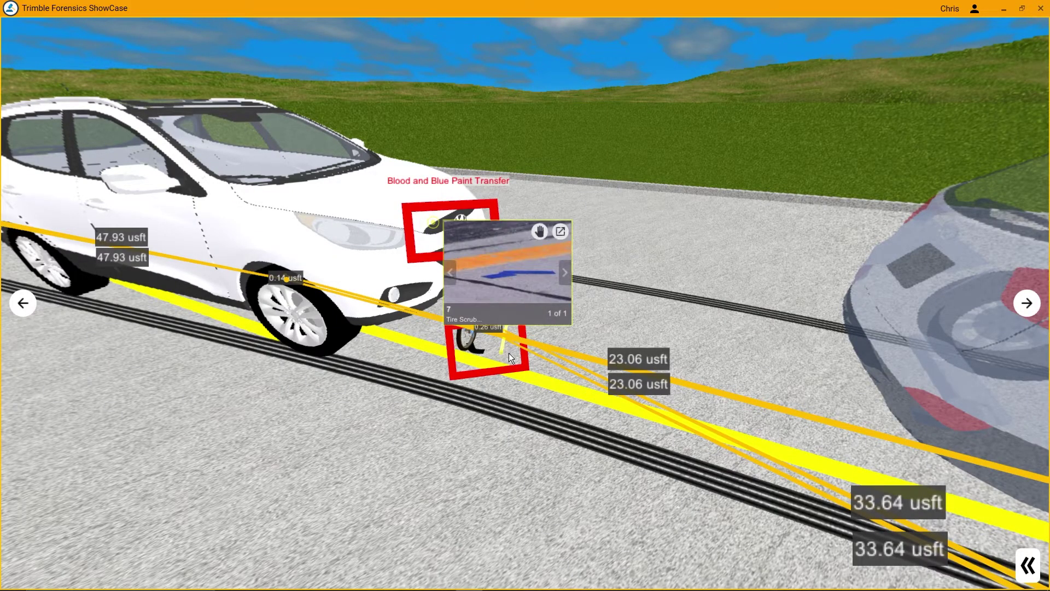
pyautogui.moveTo(430, 223)
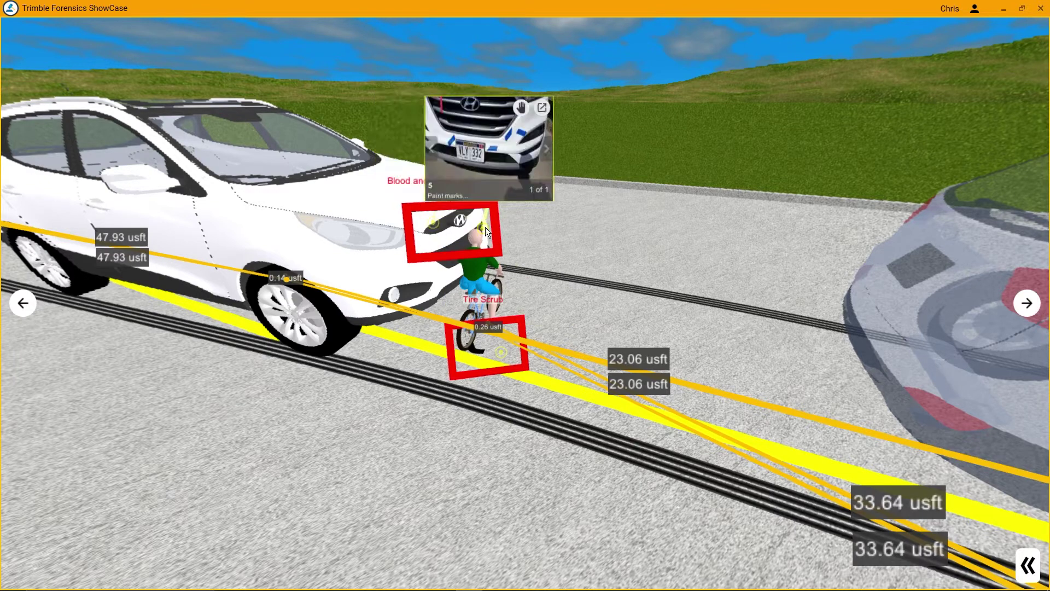
pyautogui.click(1028, 306)
pyautogui.moveTo(549, 363)
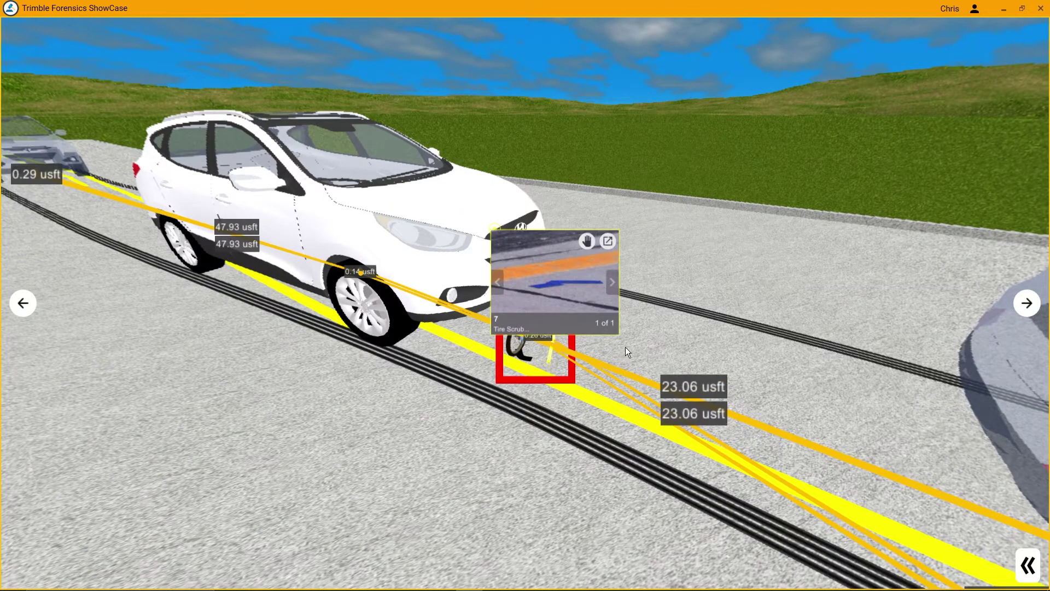
pyautogui.click(1026, 305)
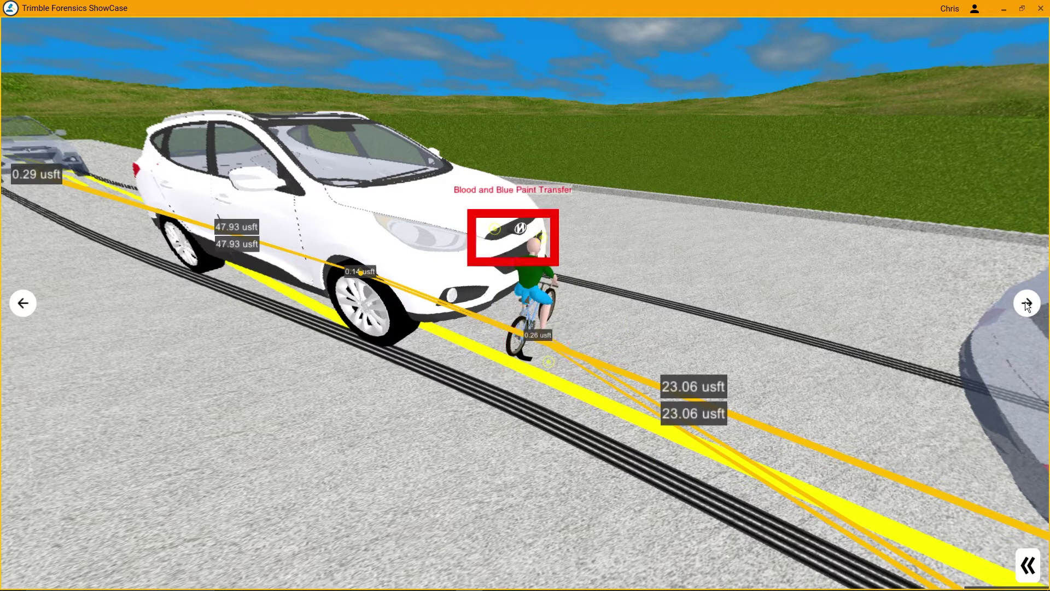
pyautogui.moveTo(543, 240)
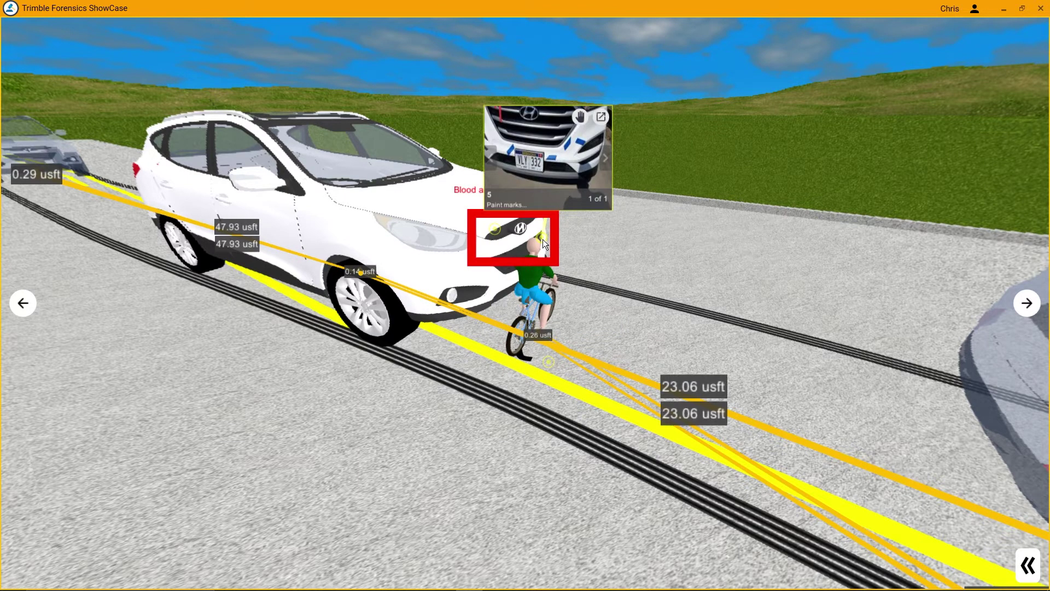
pyautogui.moveTo(491, 228)
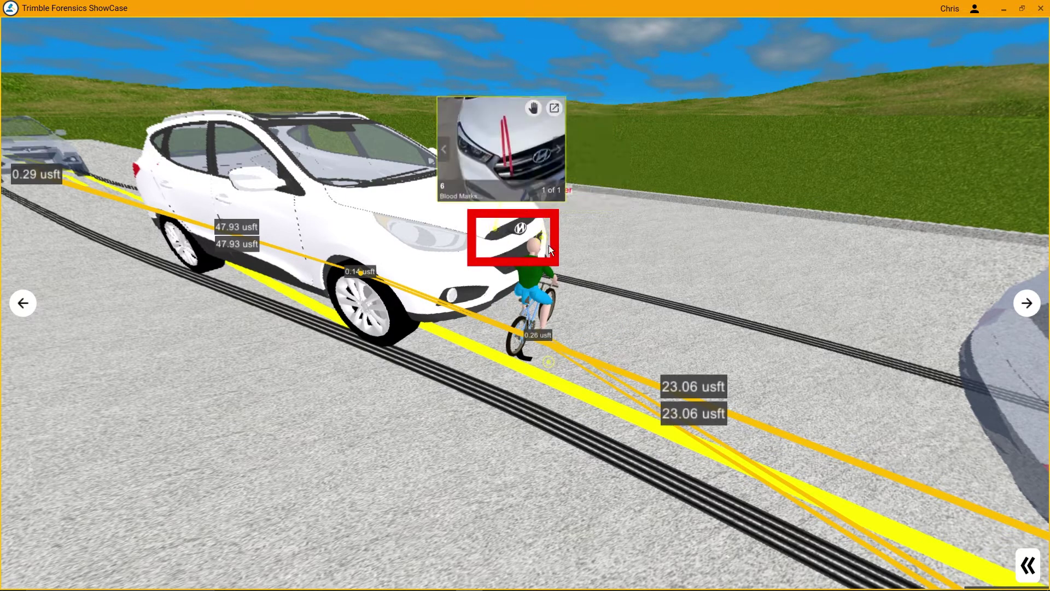
pyautogui.click(1026, 304)
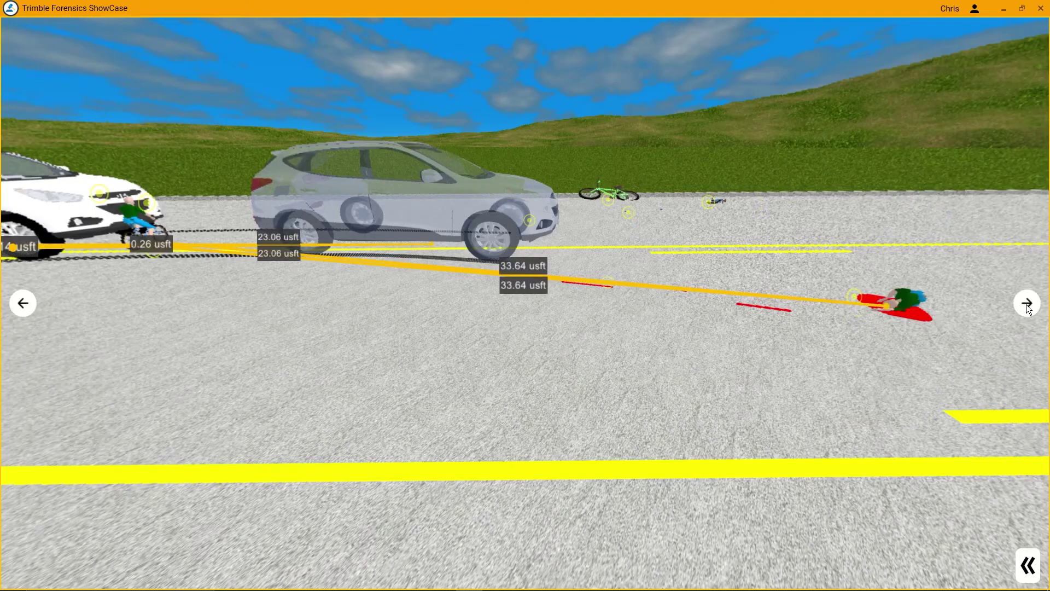
pyautogui.click(1025, 304)
# - Switch to free 3D navigation and orbit down the road to the cyclist and white SUV
pyautogui.click(1029, 569)
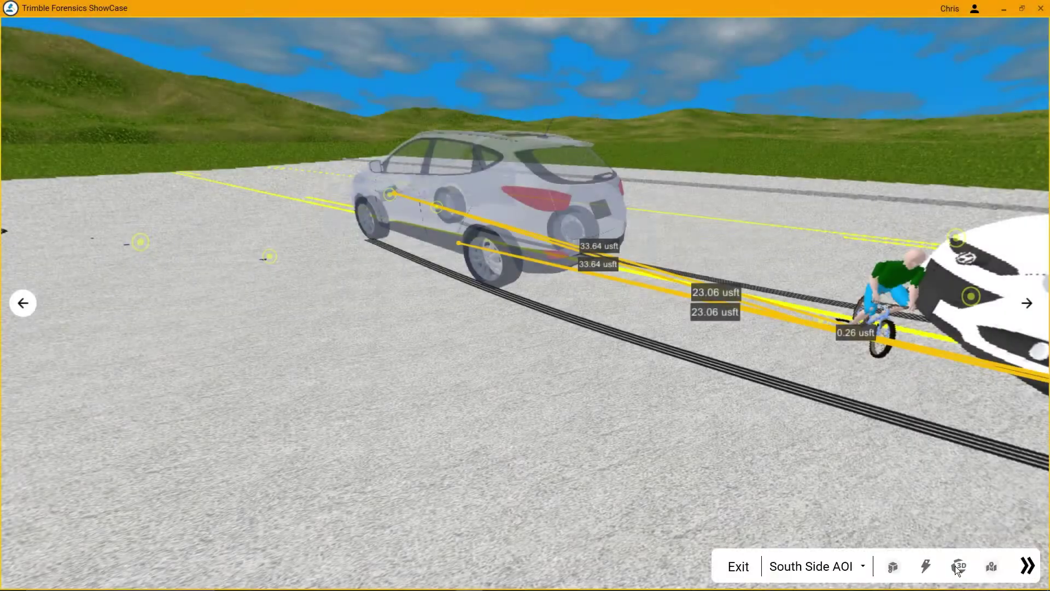
pyautogui.click(956, 567)
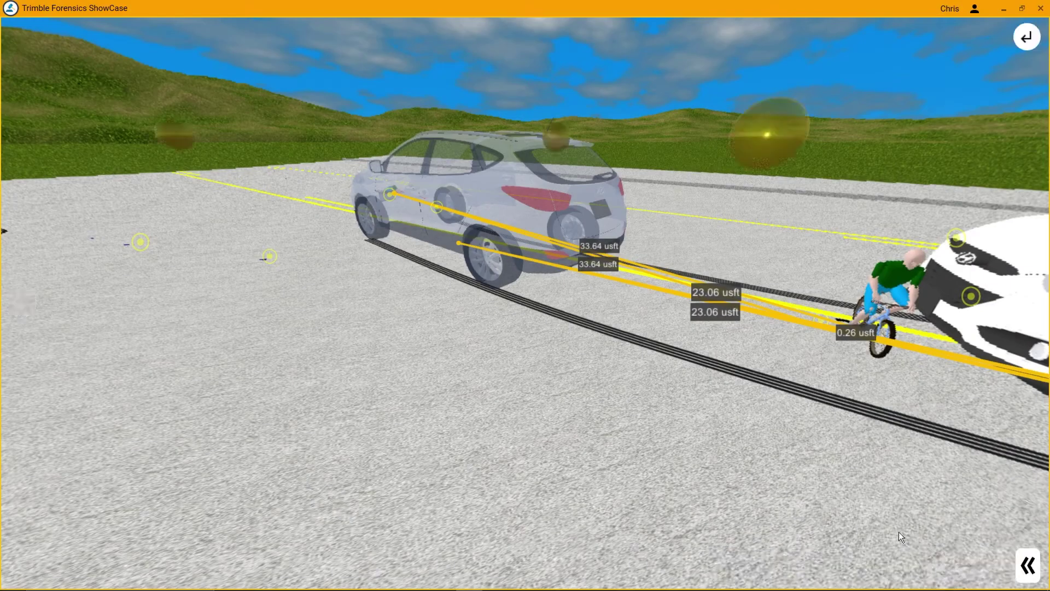
pyautogui.moveTo(631, 360); pyautogui.dragTo(254, 333)
pyautogui.moveTo(825, 251); pyautogui.dragTo(517, 191)
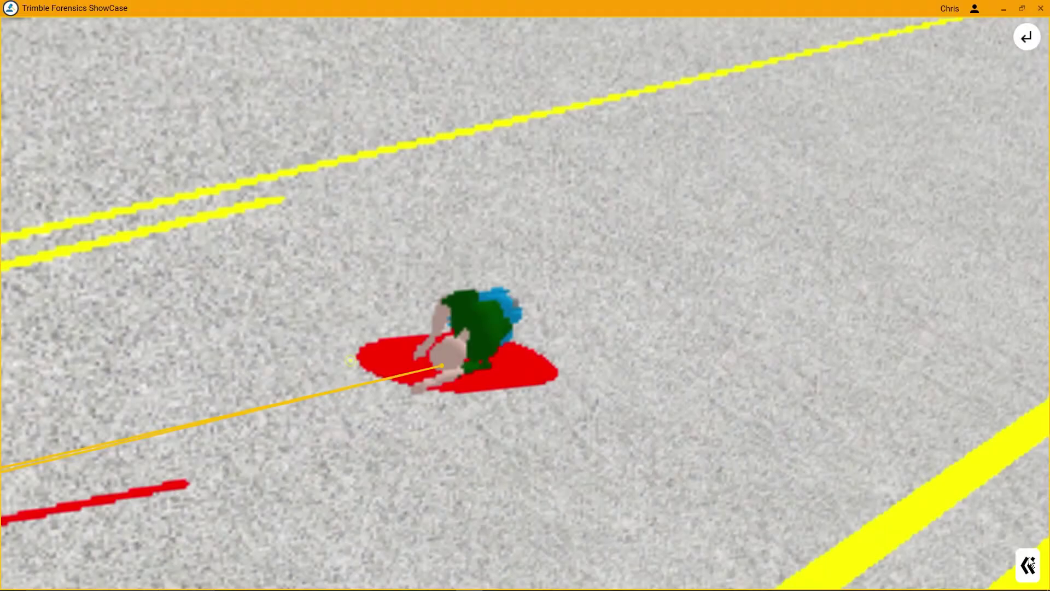
# - Draw a four-corner redaction box around the body and title it 'Body Final Position'
pyautogui.click(1027, 565)
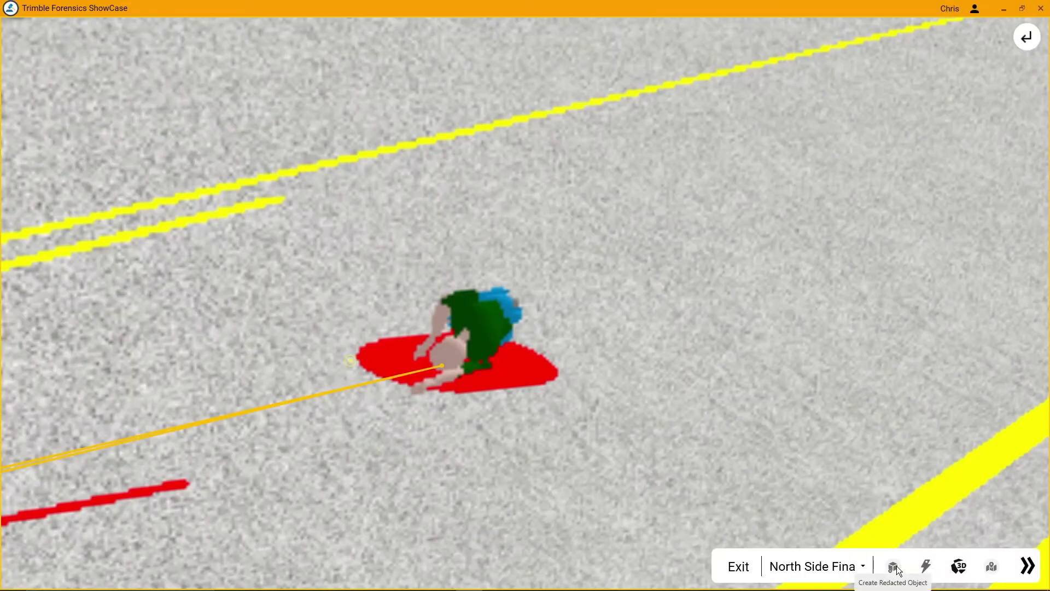
pyautogui.click(895, 566)
pyautogui.click(340, 284)
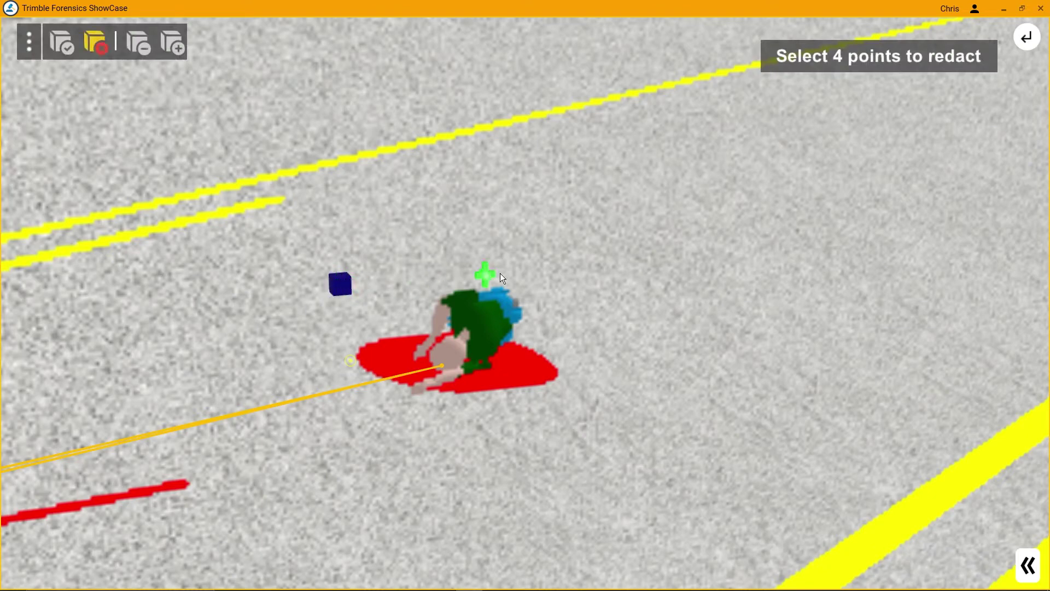
pyautogui.click(537, 270)
pyautogui.click(555, 422)
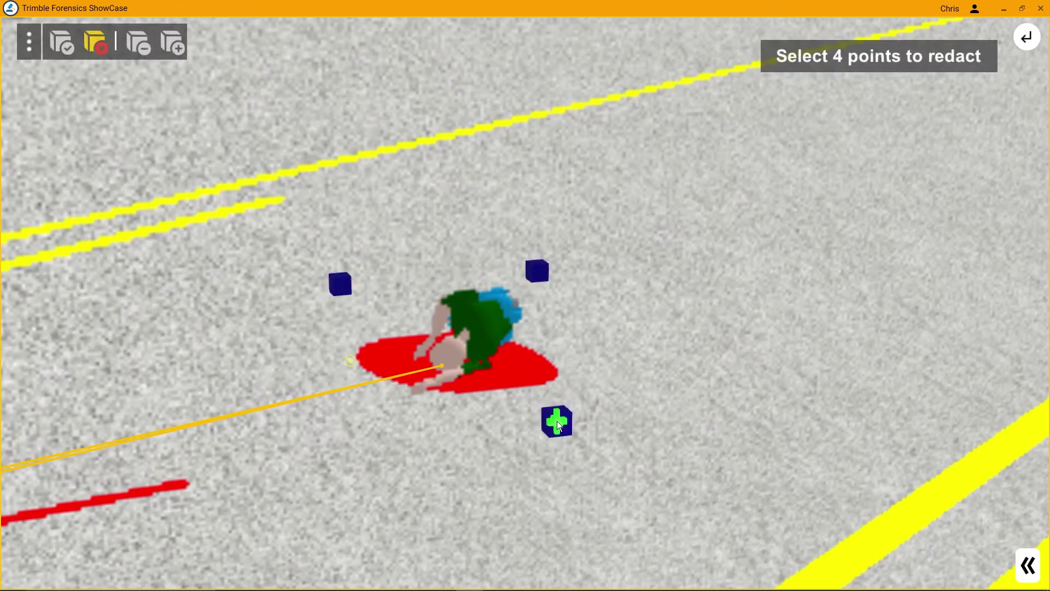
pyautogui.click(356, 431)
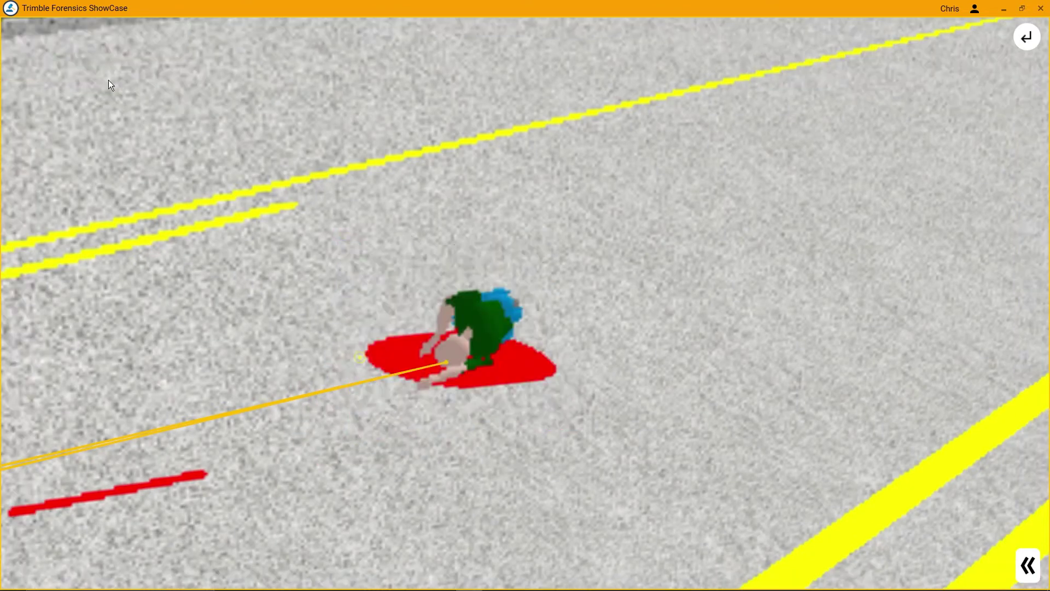
pyautogui.write('Body Final Position')
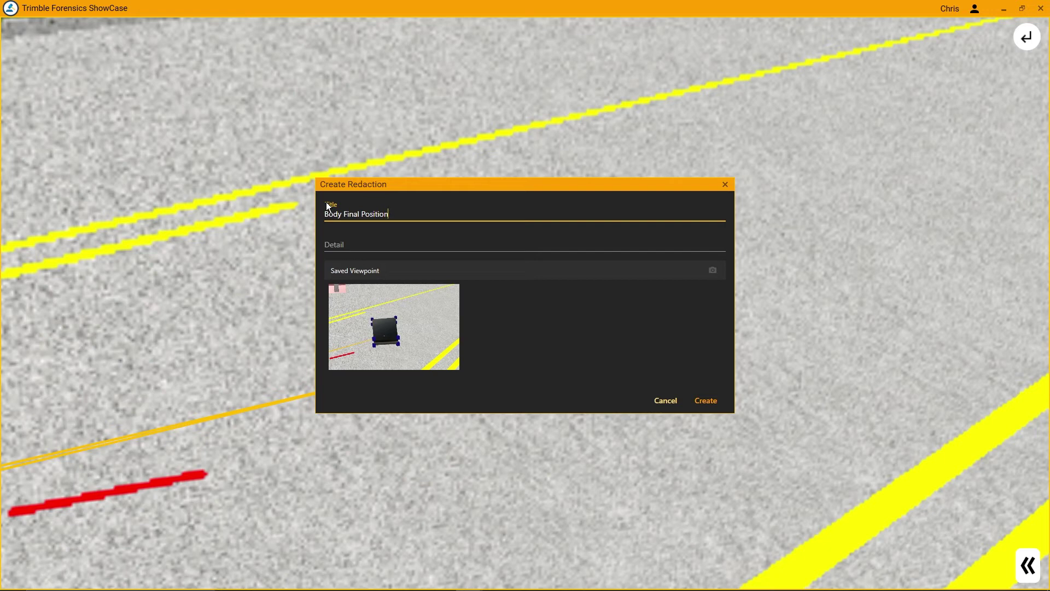